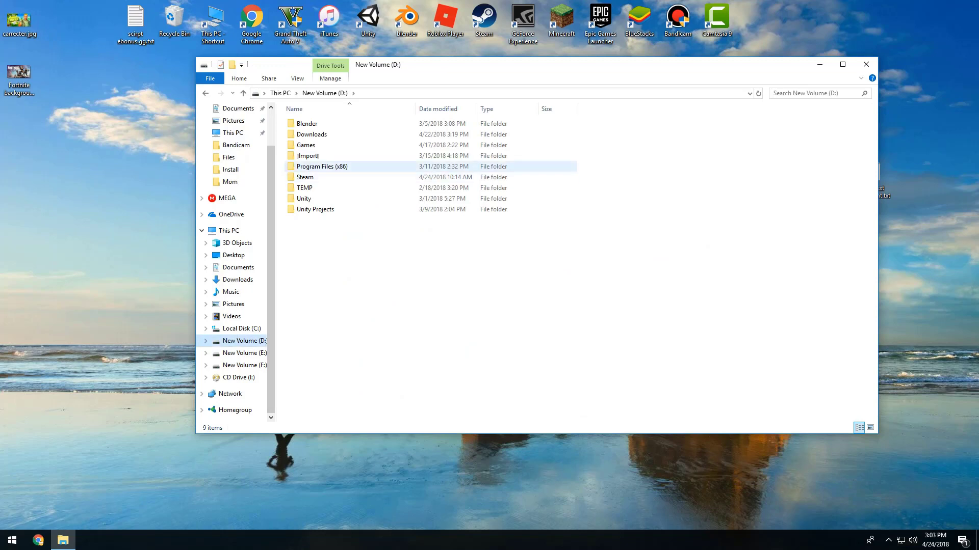
Step: Launch Photoshop.exe from the Adobe Photoshop CS6 folder inside [Import] on drive D and maximize its window
double_click(322, 166)
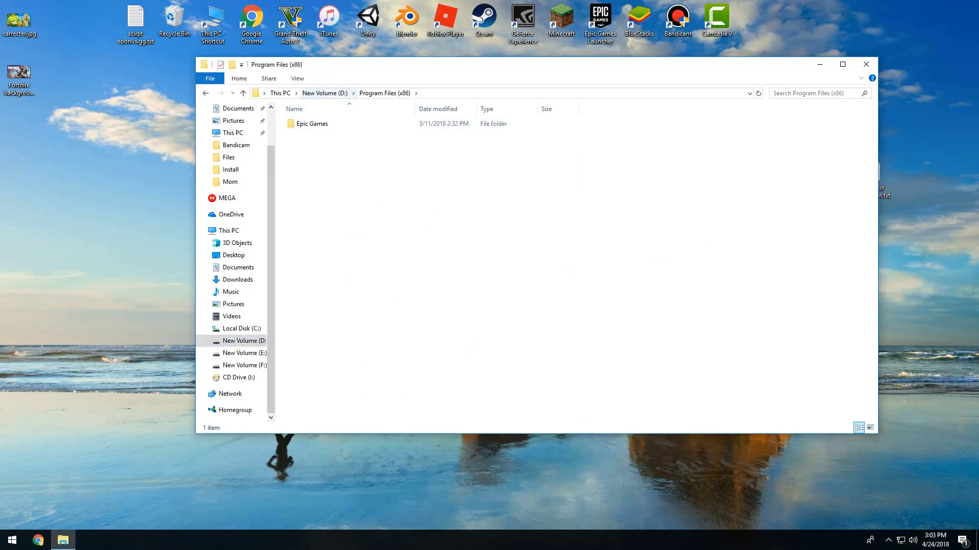
key(alt+Left)
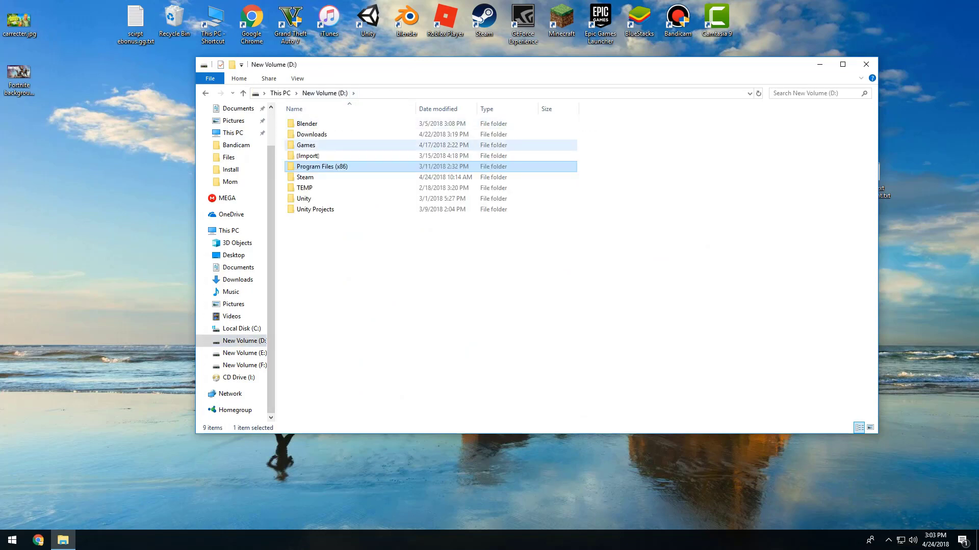
double_click(308, 155)
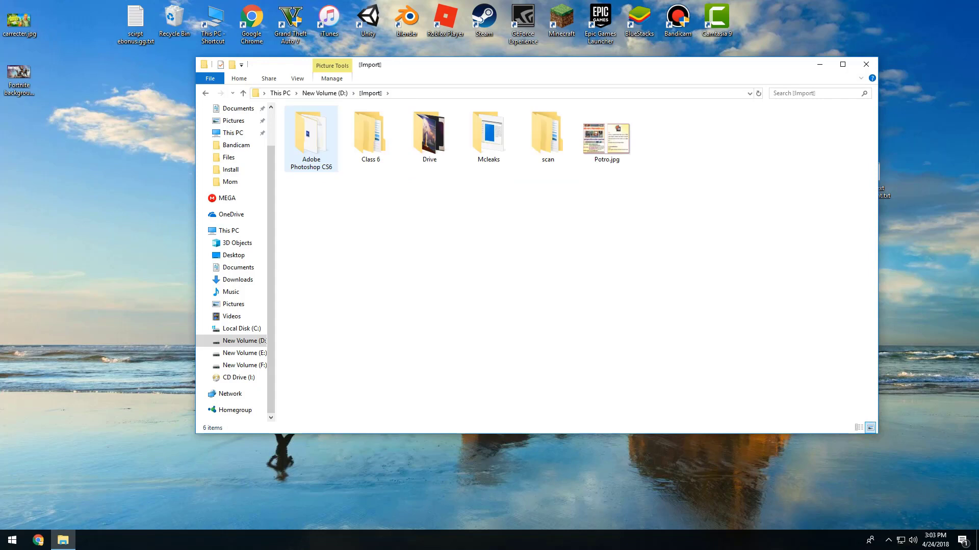
double_click(311, 138)
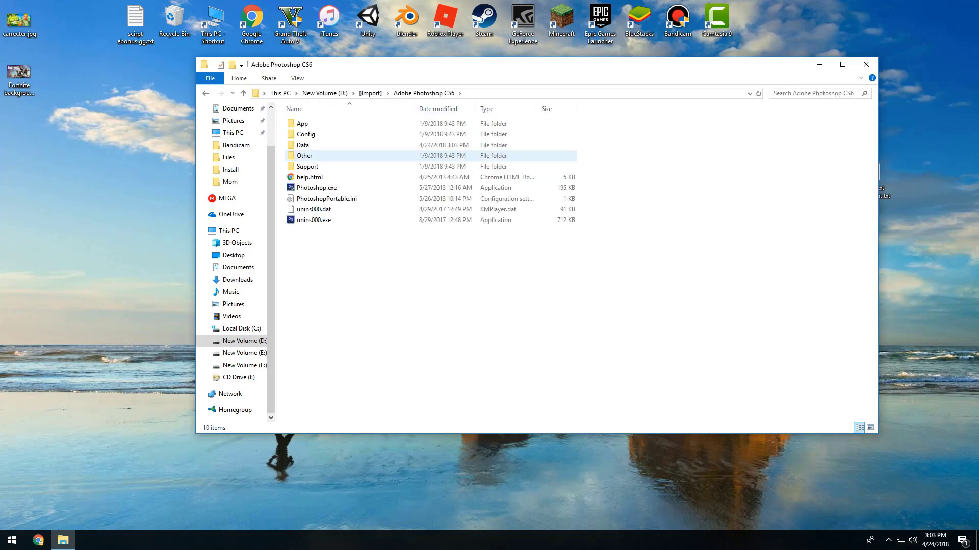
click(316, 187)
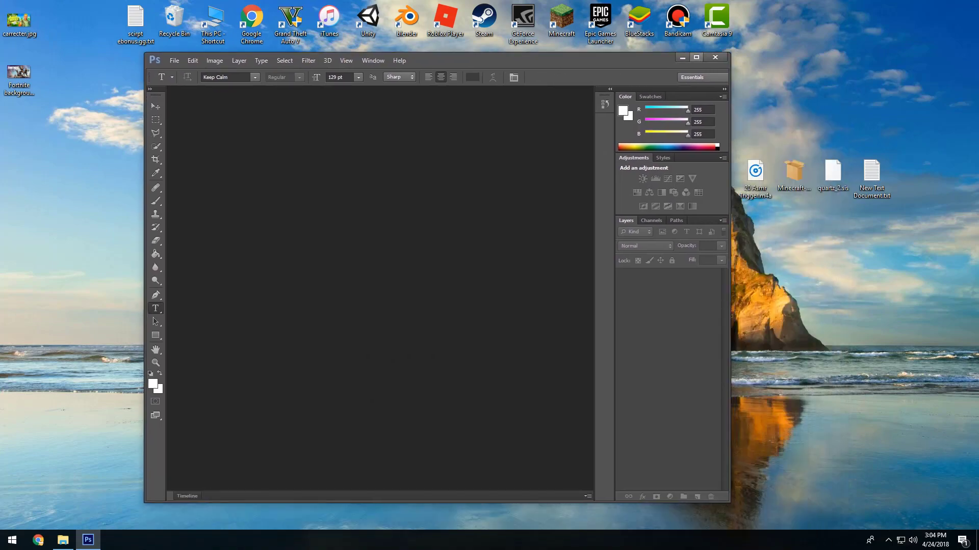
click(696, 57)
Step: Start a new document and set its width to 1024 pixels and its height to 720 pixels
click(29, 7)
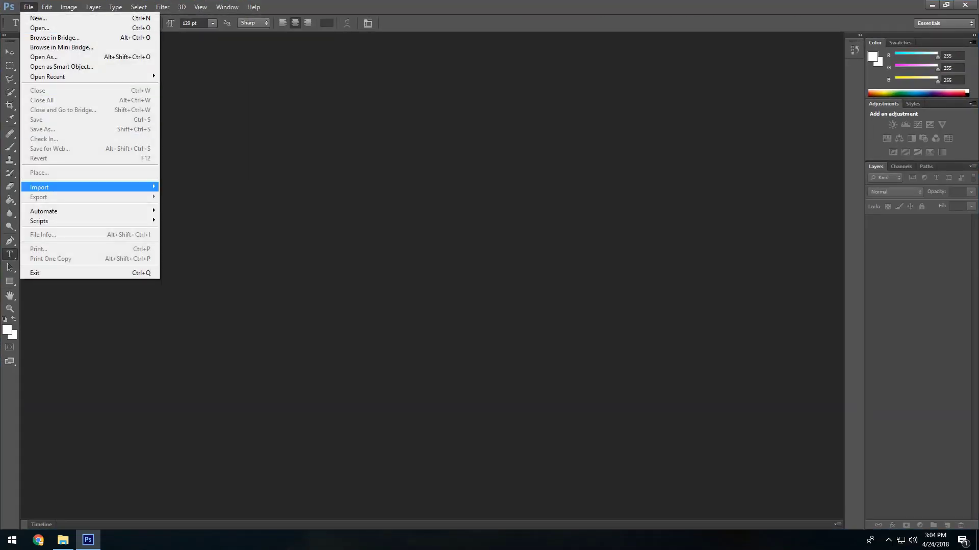
click(93, 7)
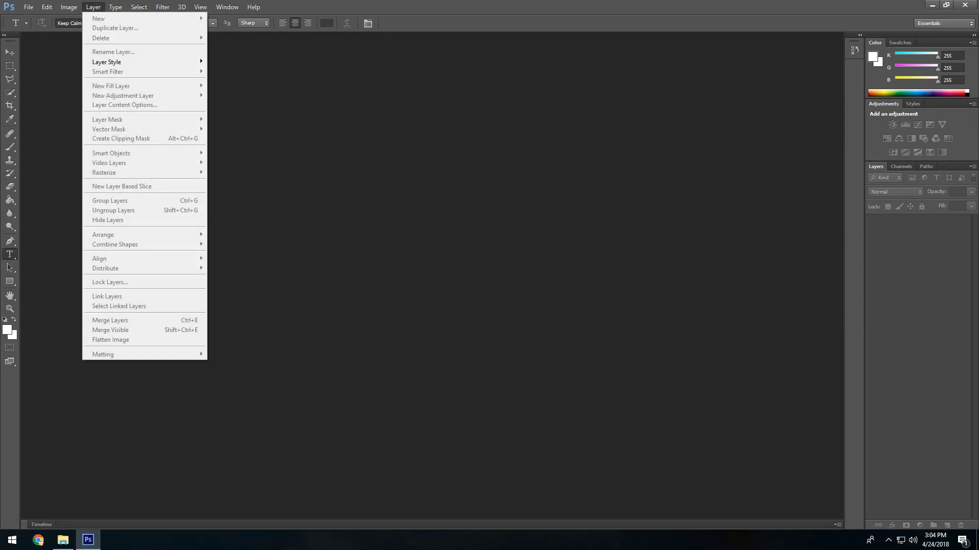
mouse_move(68, 7)
mouse_move(29, 7)
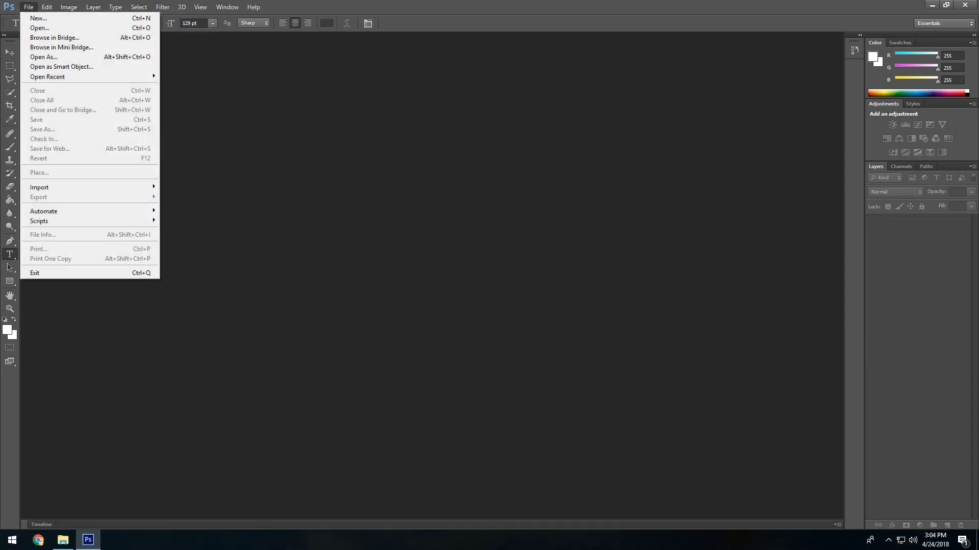
key(Return)
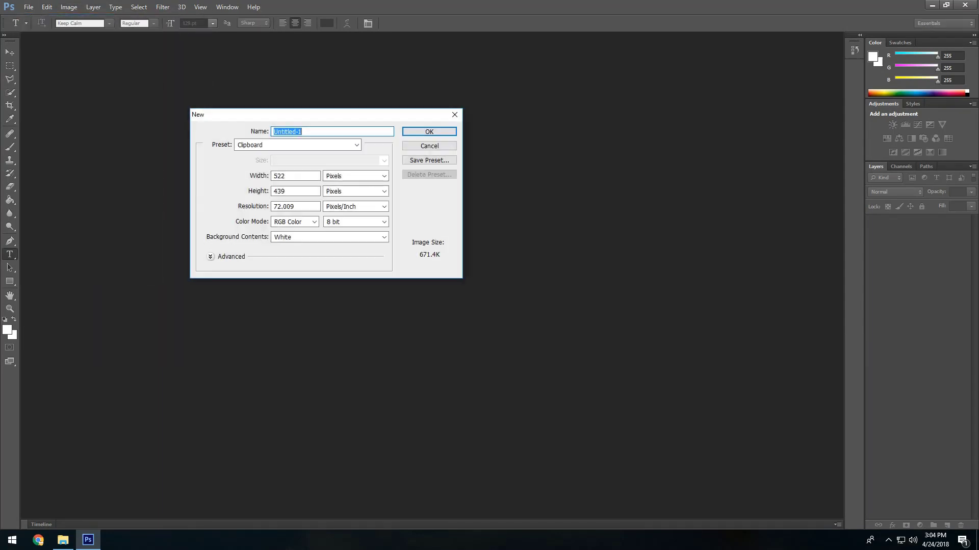
key(Tab)
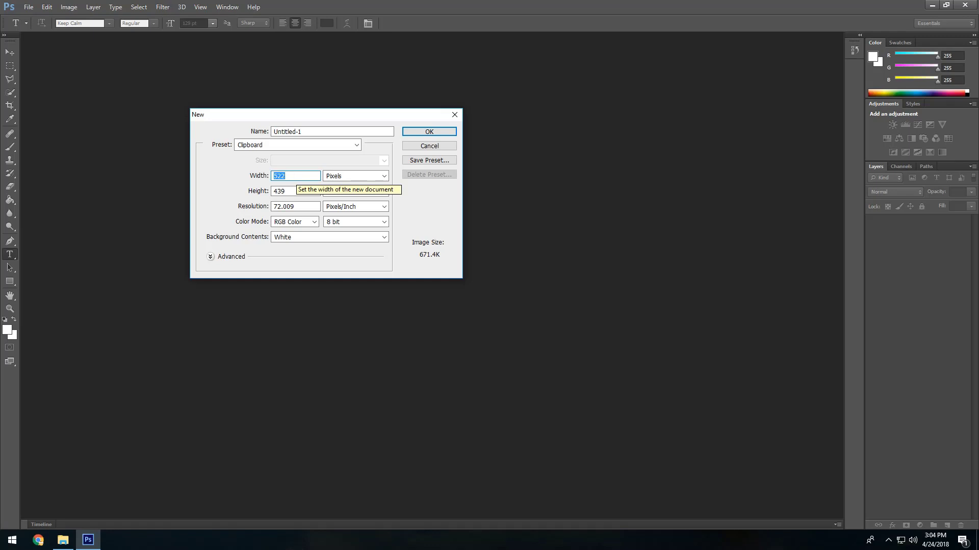
text(1020)
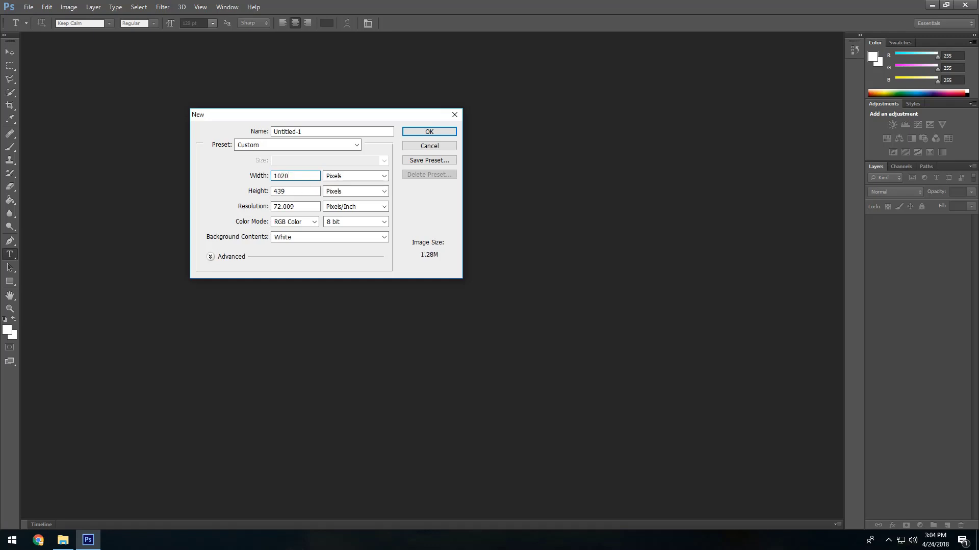
key(BackSpace)
text(4)
key(Tab)
text(720)
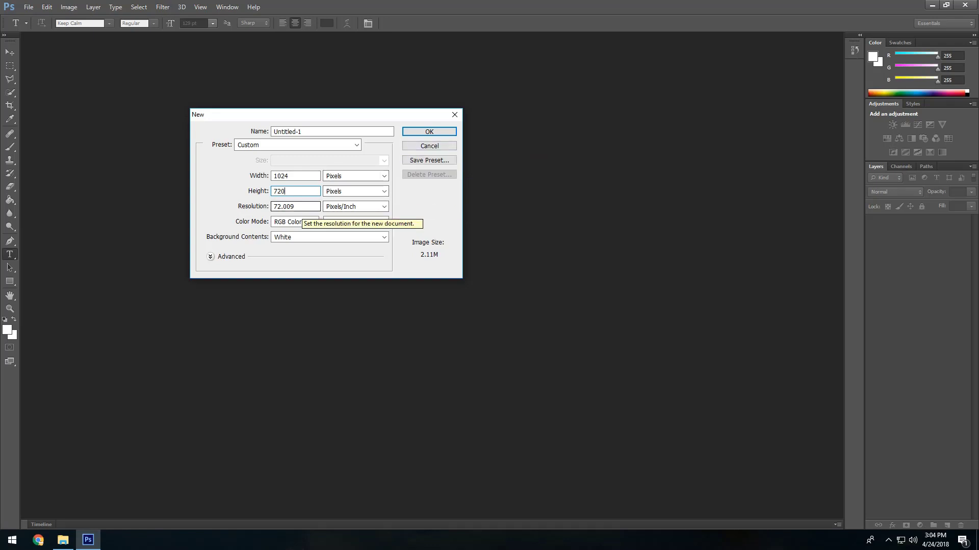
Step: Set the new document's resolution to 72 pixels/inch and create it
click(302, 207)
key(BackSpace)
key(BackSpace)
key(BackSpace)
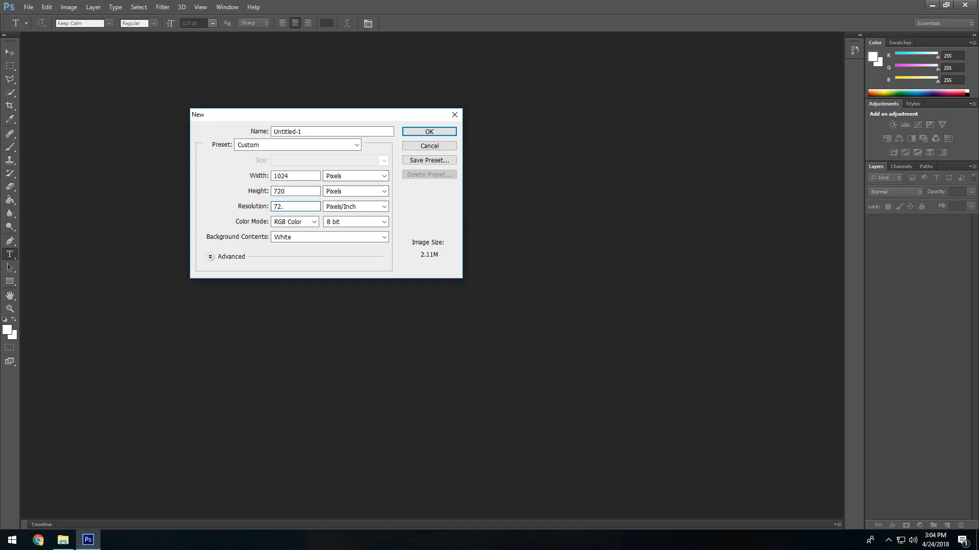
key(BackSpace)
key(Return)
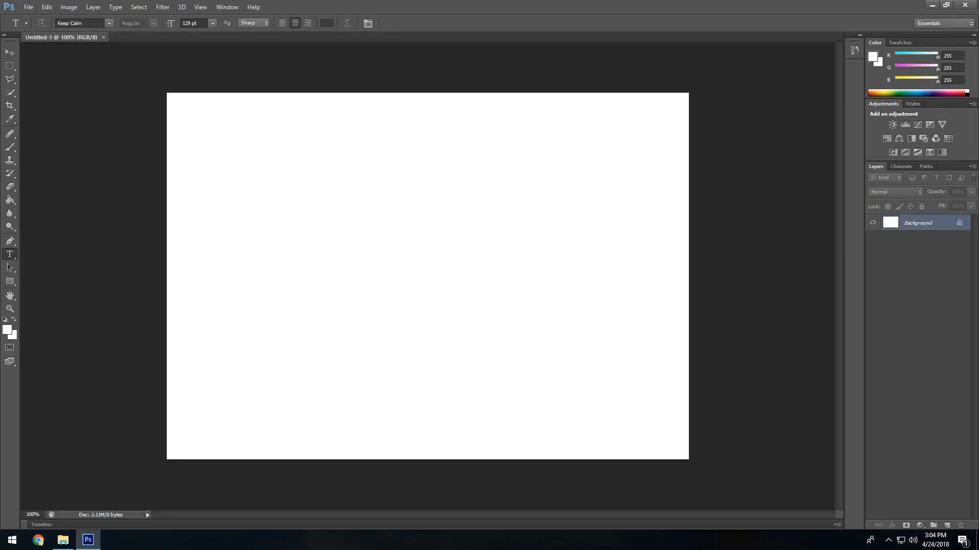
Step: Place the Fortnite background image from the Desktop into the blank document
click(946, 5)
click(696, 57)
key(alt+f)
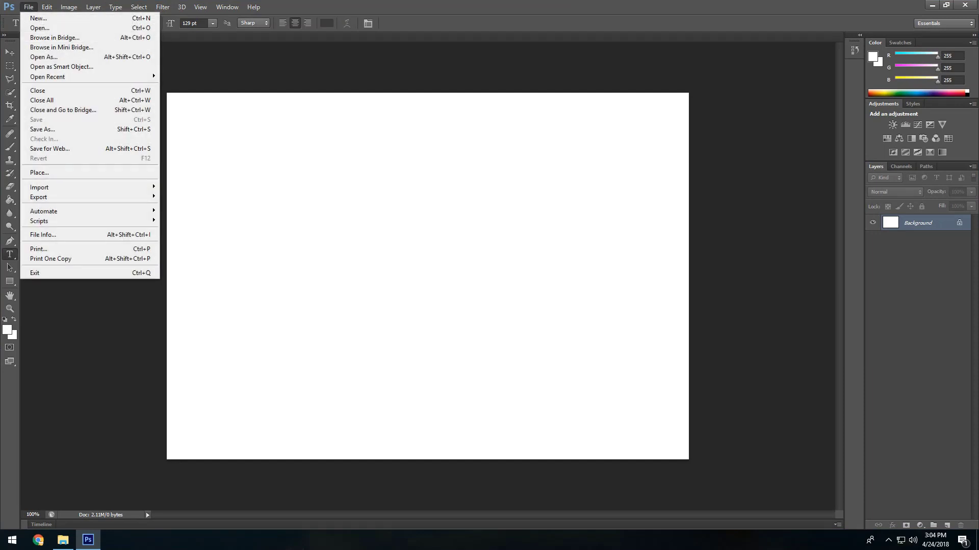
click(39, 173)
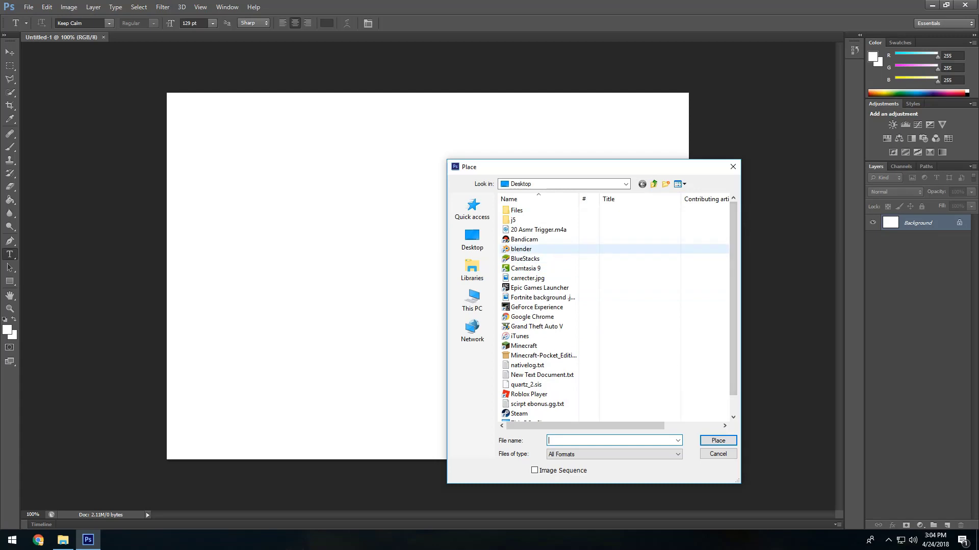
double_click(538, 298)
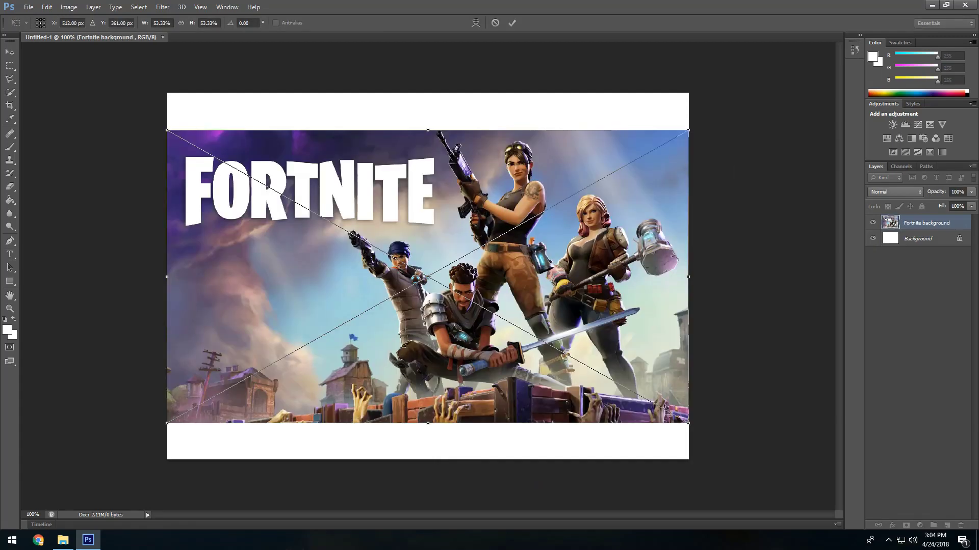
Step: Enlarge the placed Fortnite background to about 65% width and 67% height, align it to cover the whole canvas, and apply the transformation
drag(166, 130, 53, 67)
drag(369, 157, 464, 184)
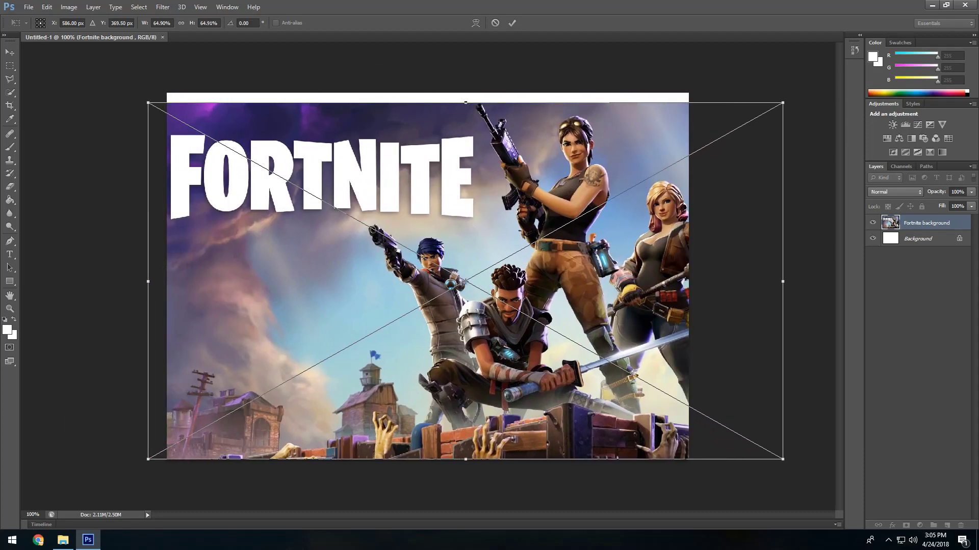
drag(464, 101, 465, 92)
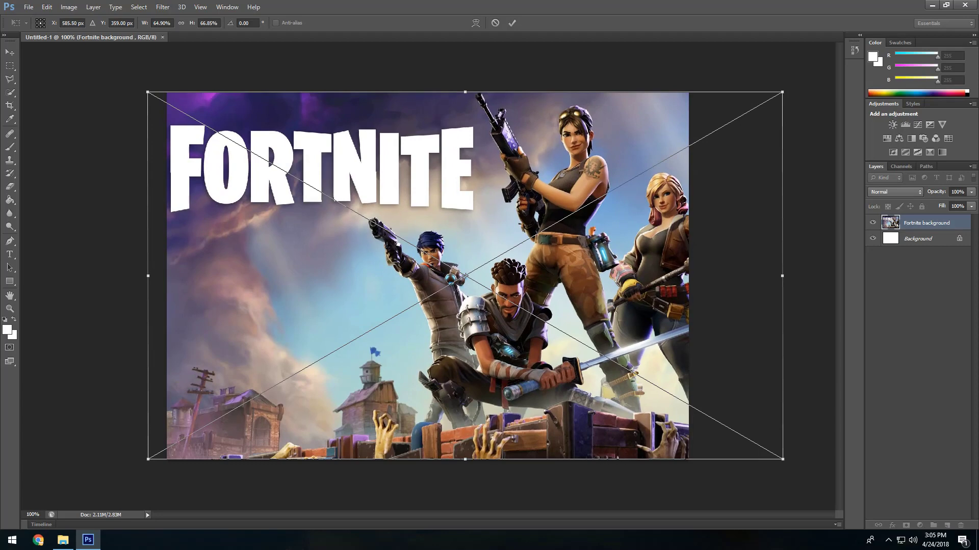
mouse_move(782, 459)
mouse_down()
mouse_move(683, 393)
mouse_move(783, 460)
mouse_up()
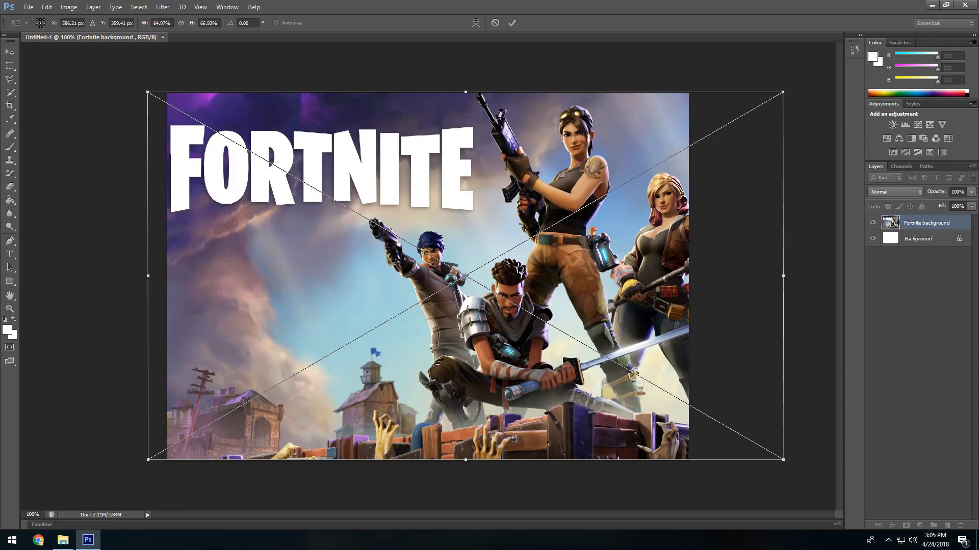
drag(465, 276, 484, 277)
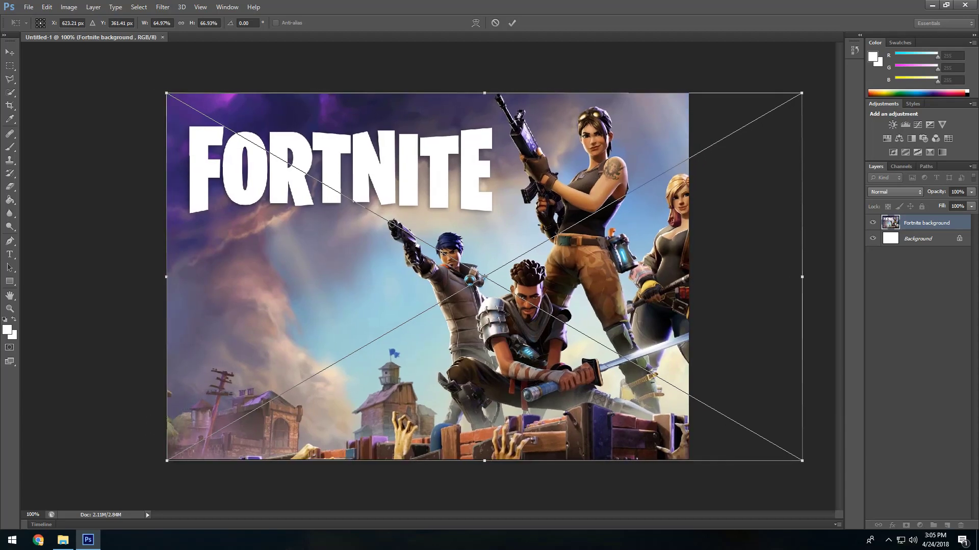
drag(802, 461, 802, 460)
key(Return)
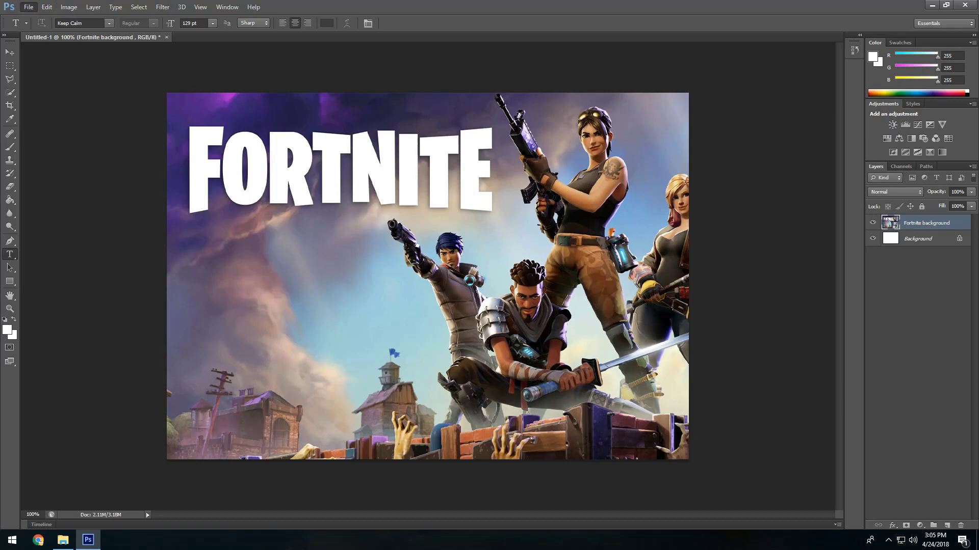
Step: Create a second document with the carrecter image placed in it, and hide its white Background layer
click(68, 8)
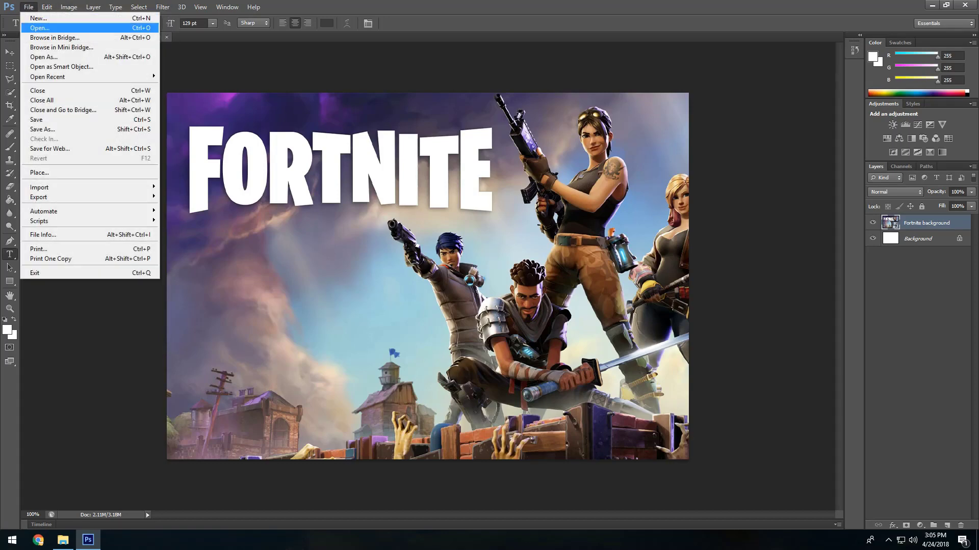
click(37, 18)
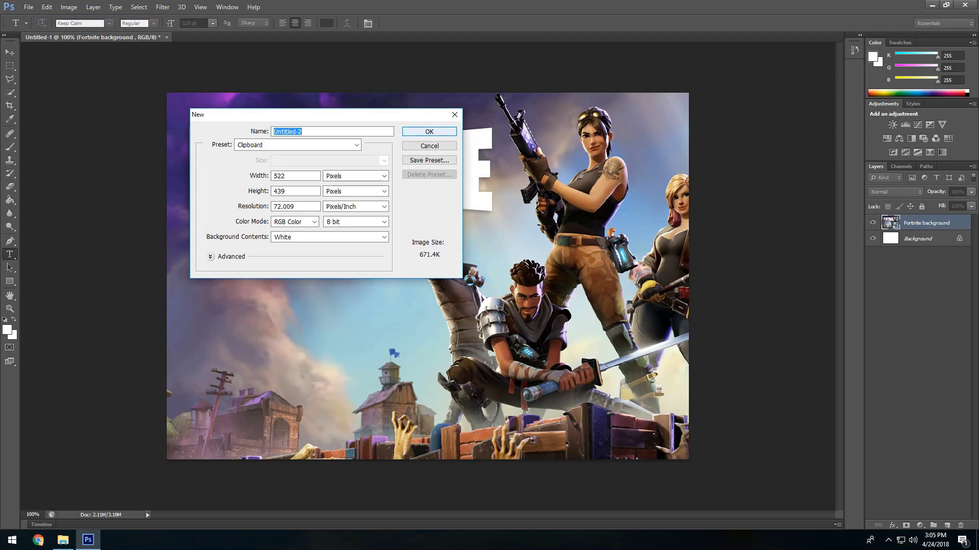
key(Return)
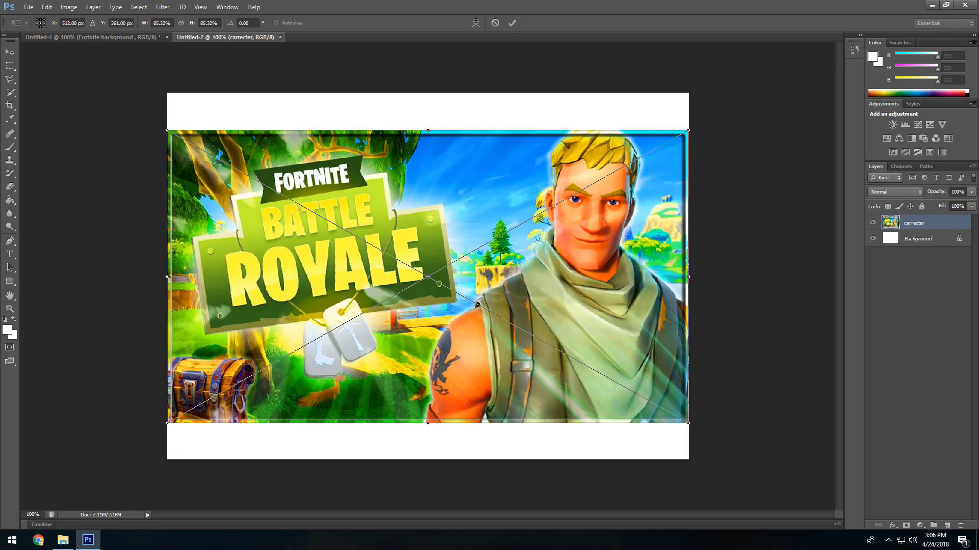
key(Return)
click(872, 238)
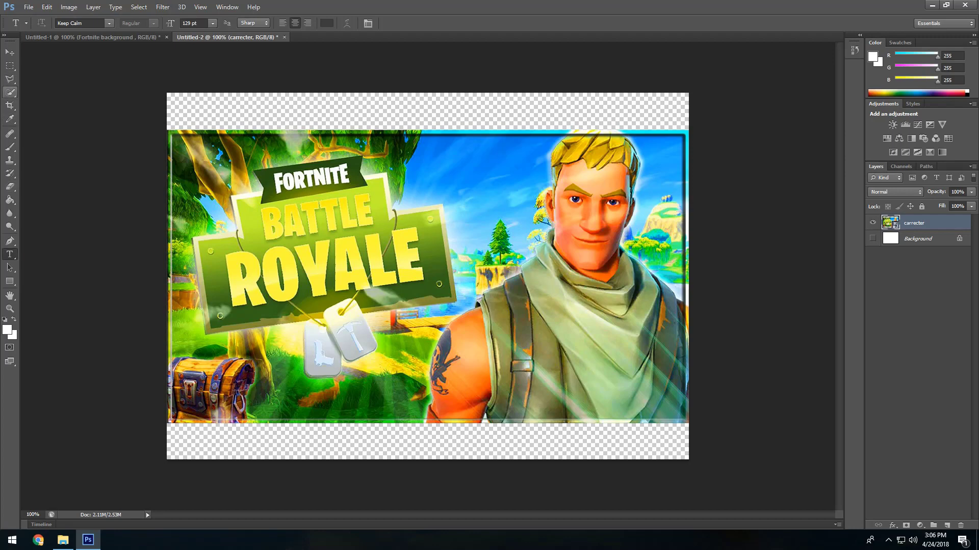
Step: Select the blond character by tracing a closed outline around his shoulders, arm, body and head with the Polygonal Lasso Tool
click(9, 78)
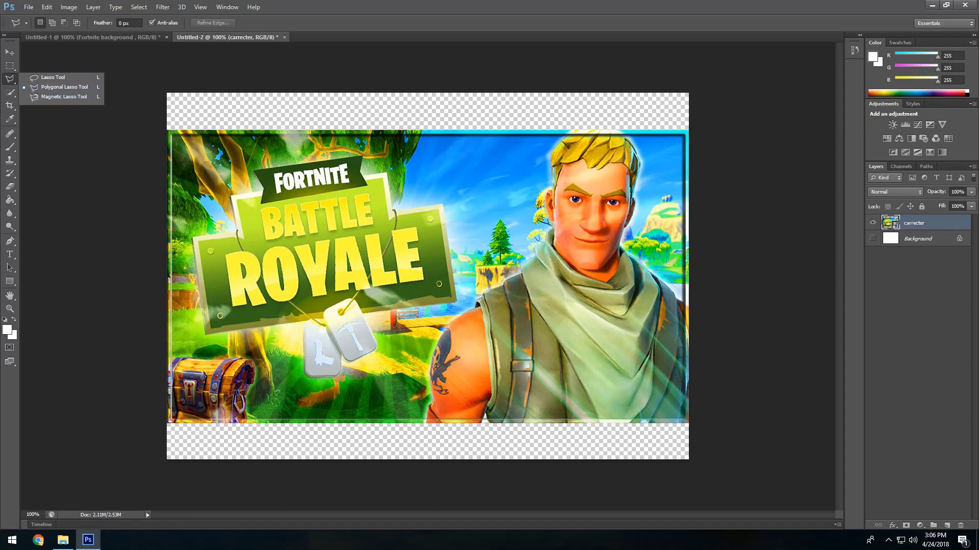
scroll(490, 208, up, 3)
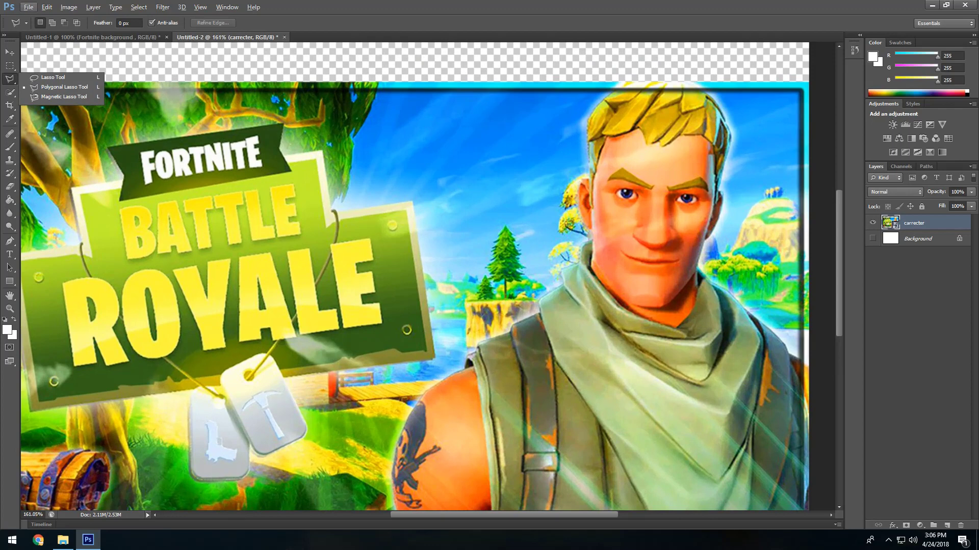
click(64, 87)
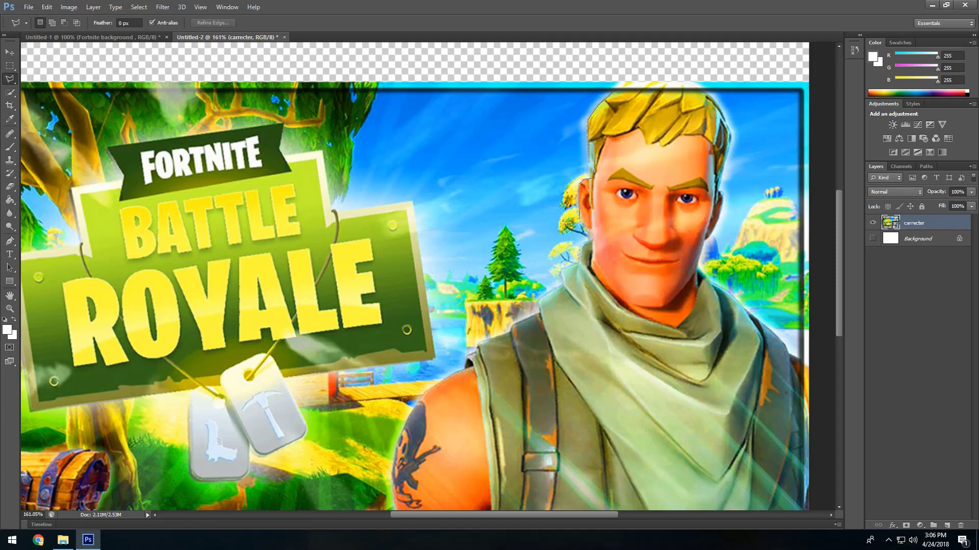
click(579, 262)
click(561, 270)
click(564, 284)
click(539, 299)
click(540, 313)
click(510, 332)
click(467, 355)
click(466, 368)
click(450, 375)
click(439, 383)
click(424, 390)
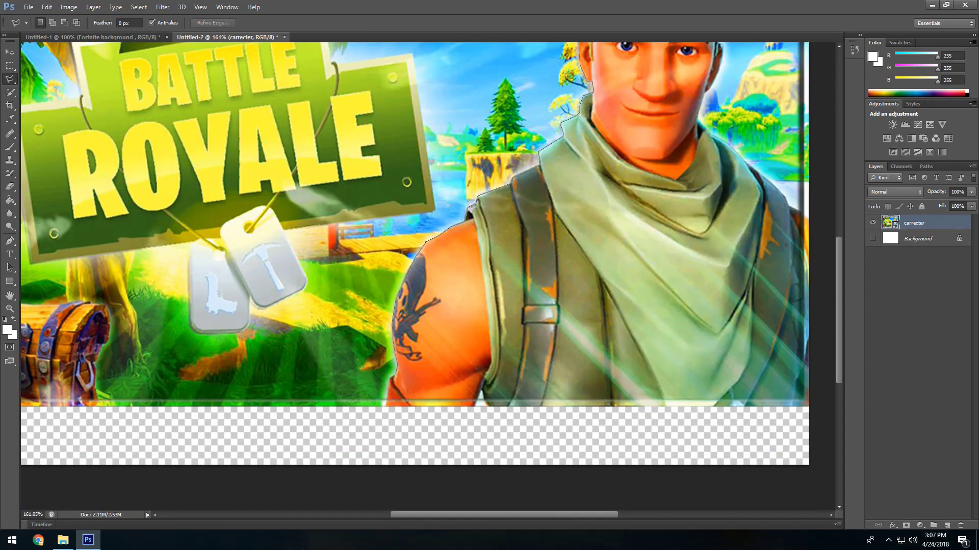
click(386, 408)
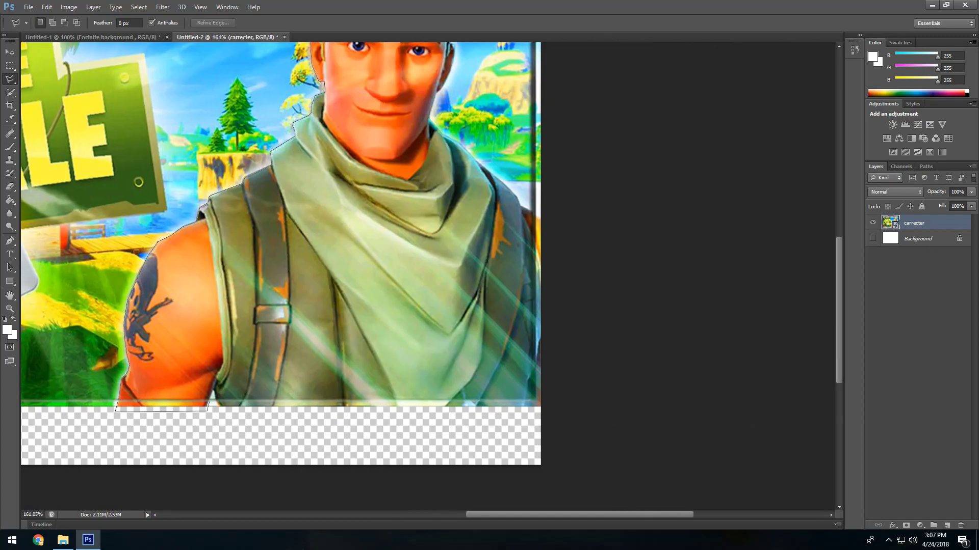
click(223, 413)
click(556, 414)
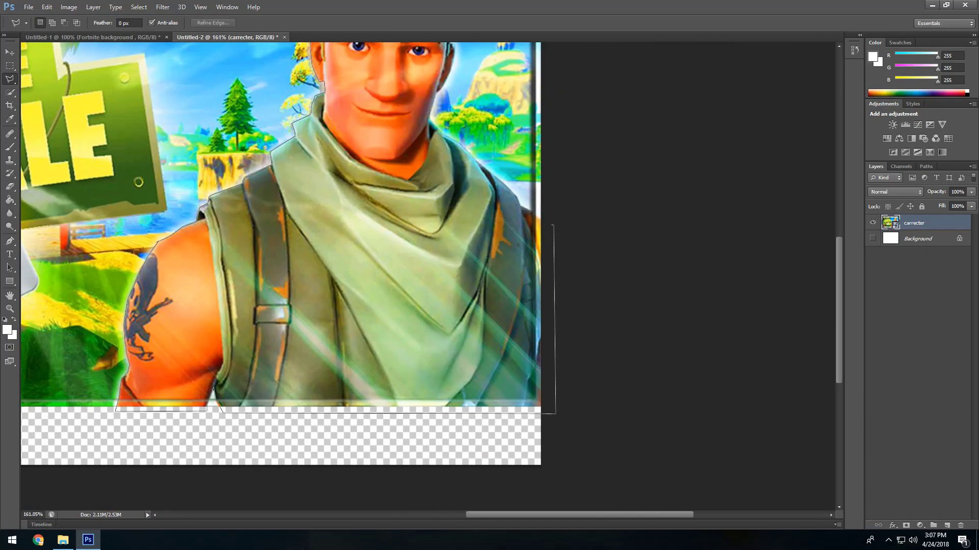
click(553, 225)
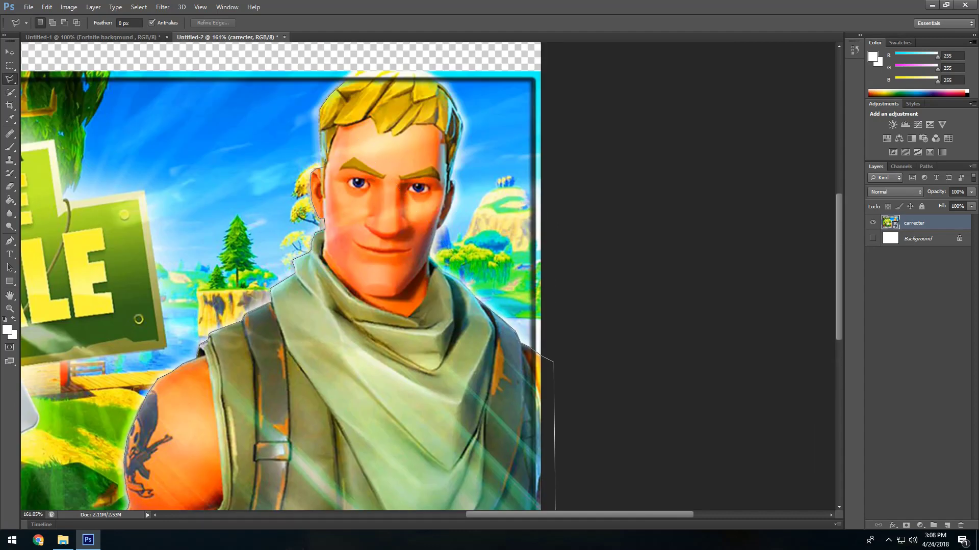
click(429, 256)
click(325, 131)
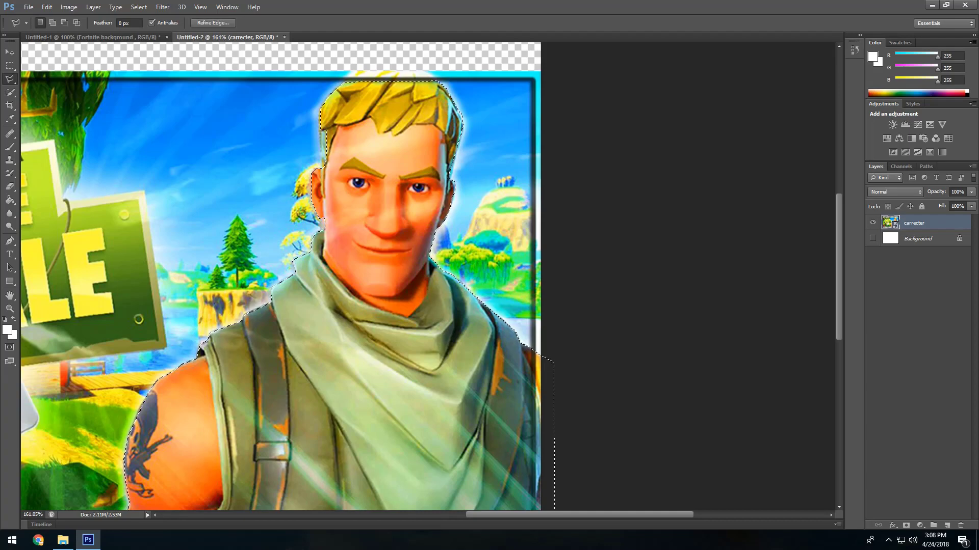
Step: Copy the selected blond character and paste him as a new layer into the Fortnite background document
right_click(366, 191)
right_click(366, 163)
right_click(375, 145)
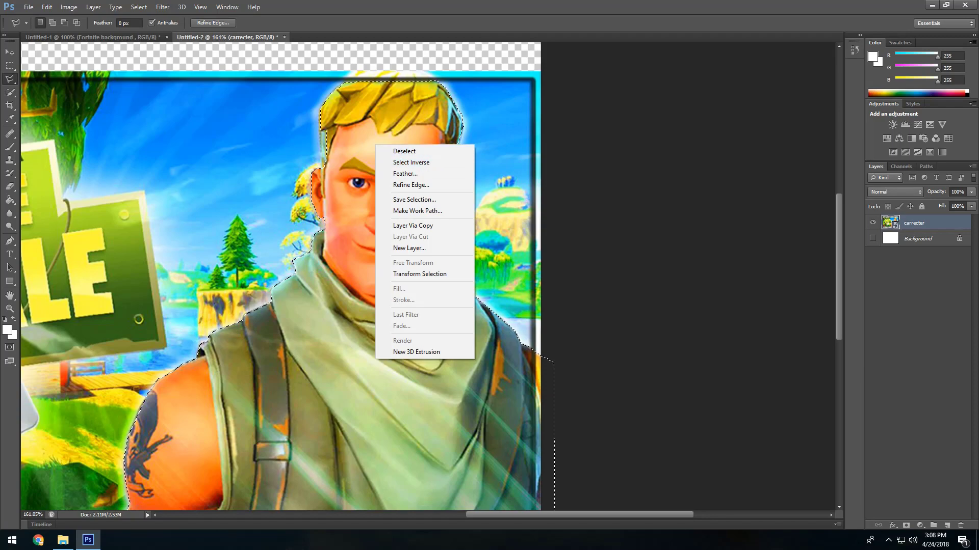
key(ctrl+c)
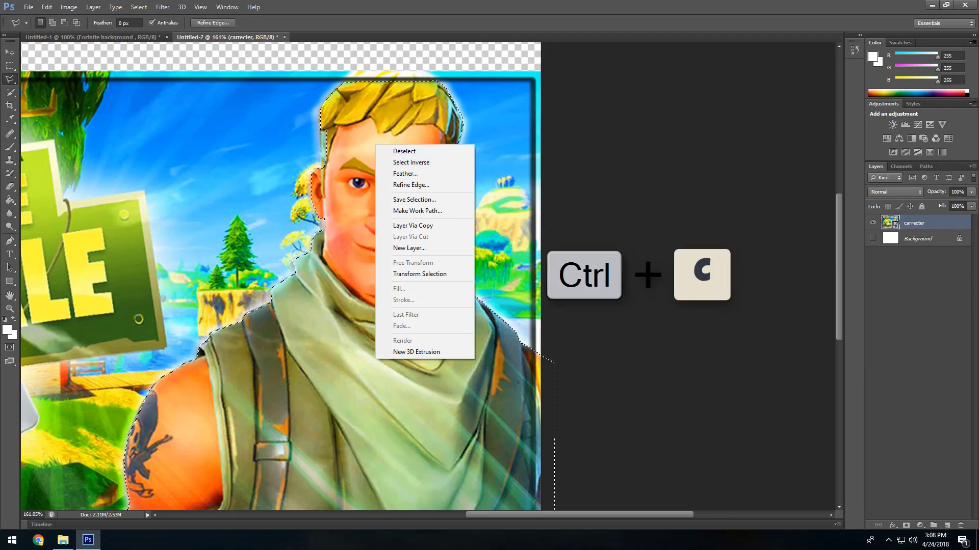
key(Escape)
key(ctrl+Tab)
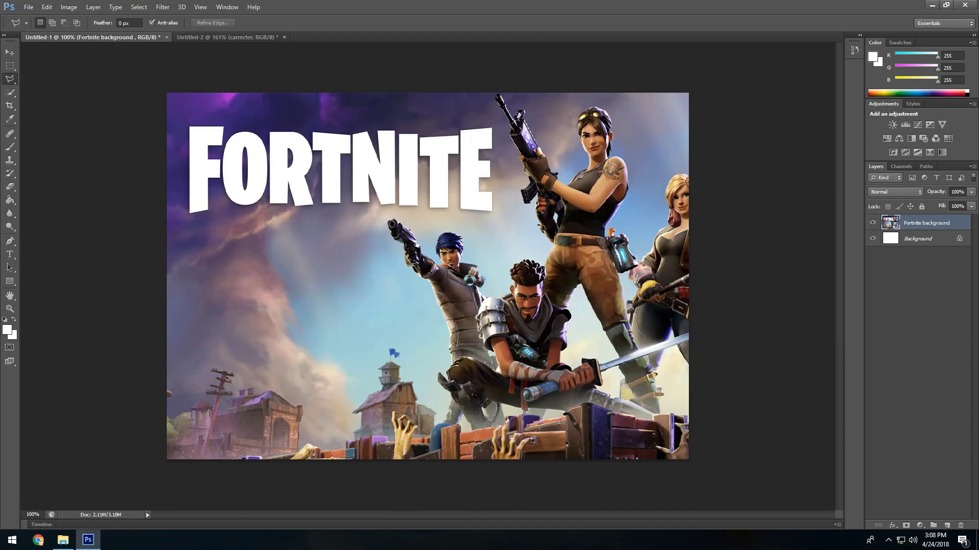
key(ctrl+v)
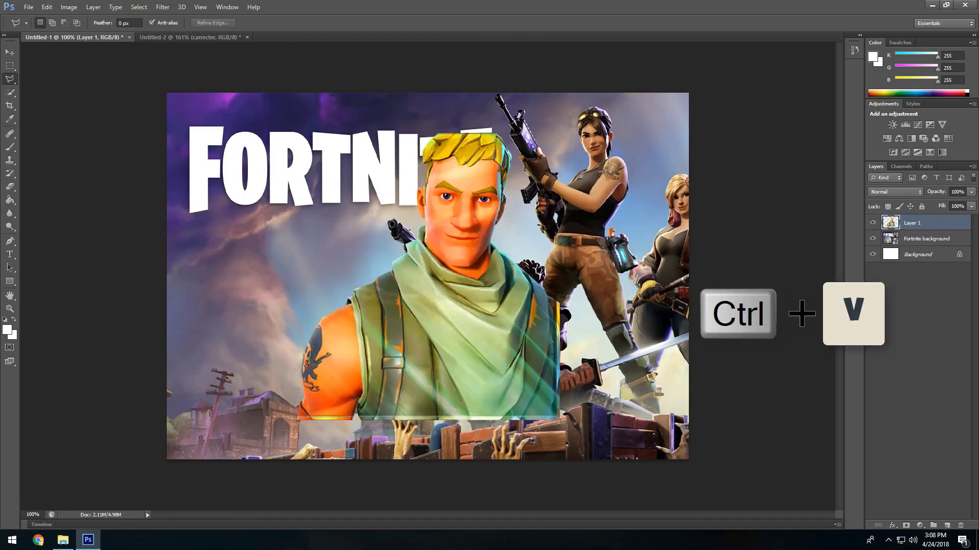
Step: Move the pasted character flush into the lower-right corner of the canvas with Free Transform and apply it
key(ctrl+t)
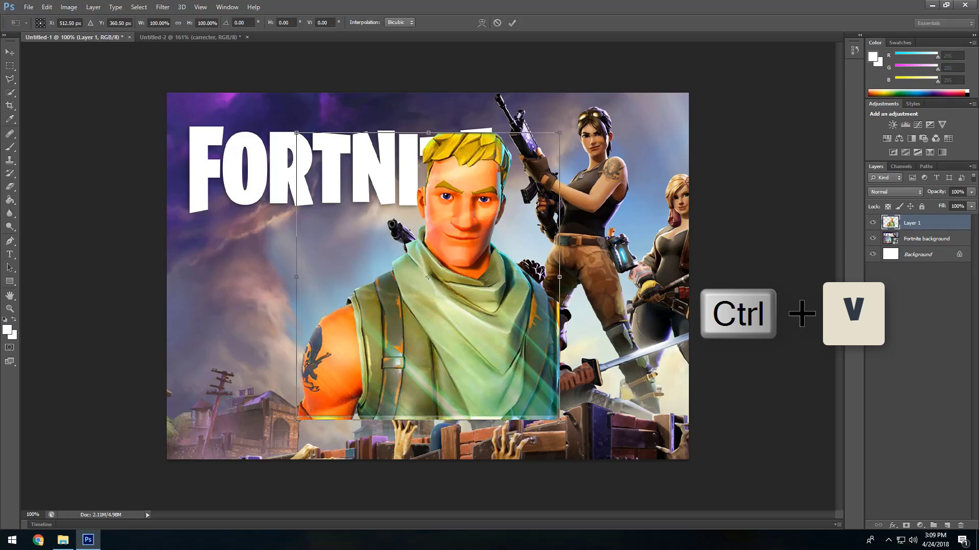
drag(459, 285, 587, 325)
drag(625, 403, 627, 403)
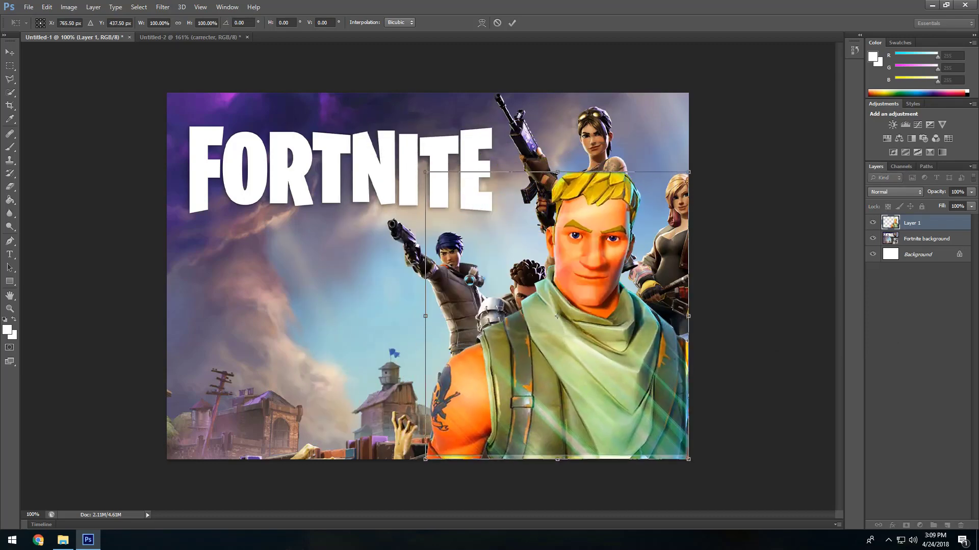
key(Return)
key(l)
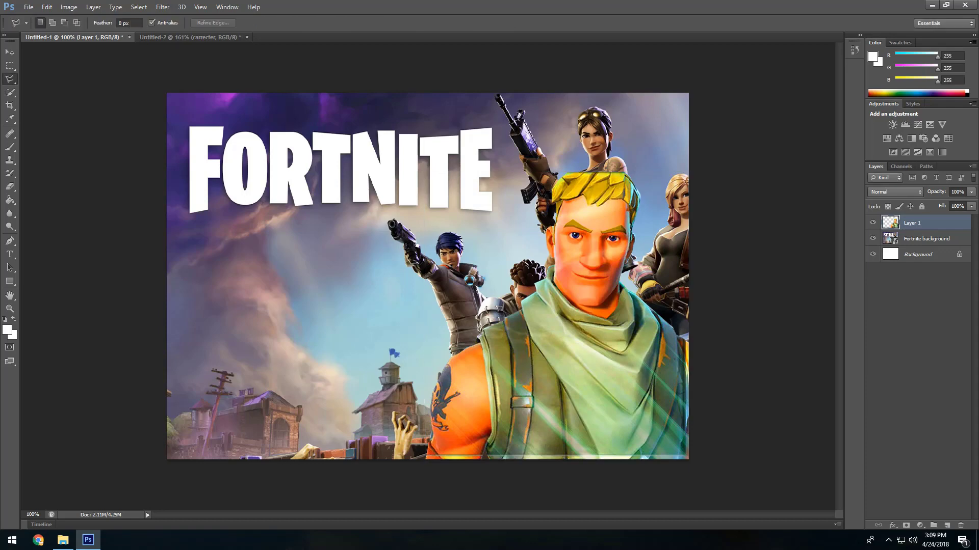
Step: Apply a Gaussian Blur with a radius of about 8 pixels to the Fortnite background layer
click(927, 238)
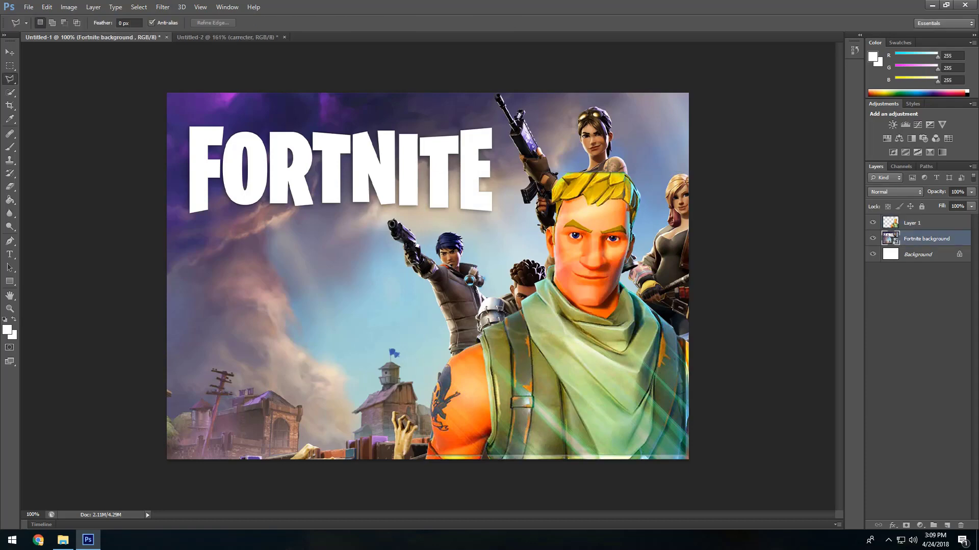
click(163, 7)
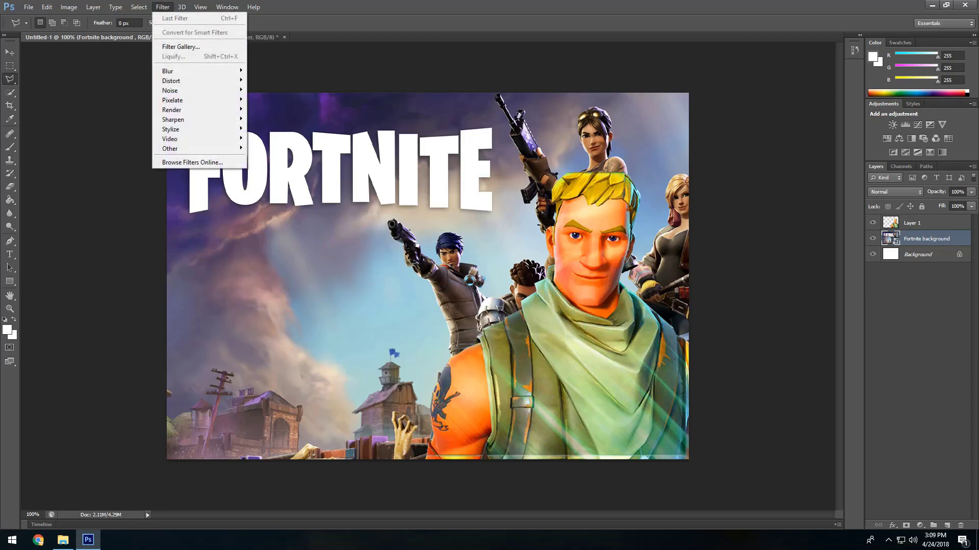
mouse_move(176, 71)
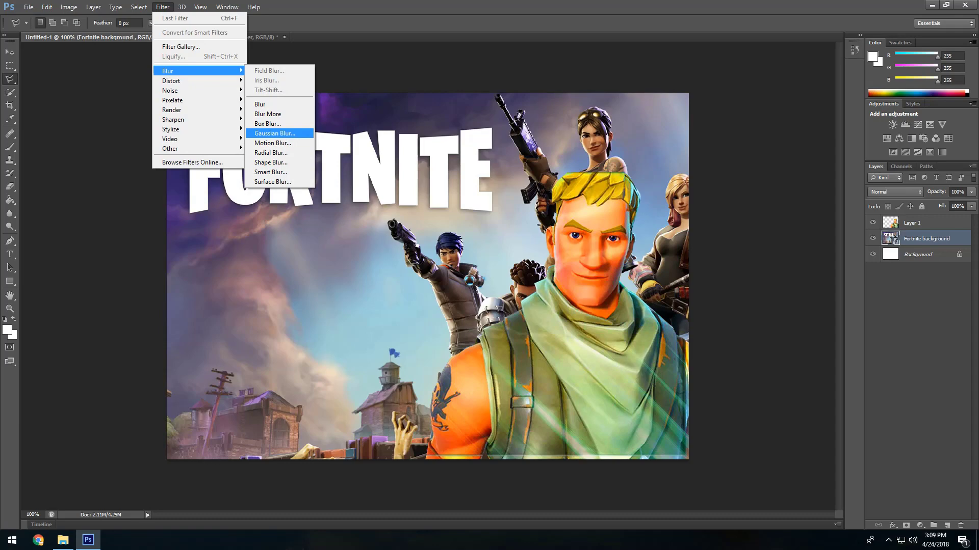
click(275, 133)
drag(286, 267, 291, 268)
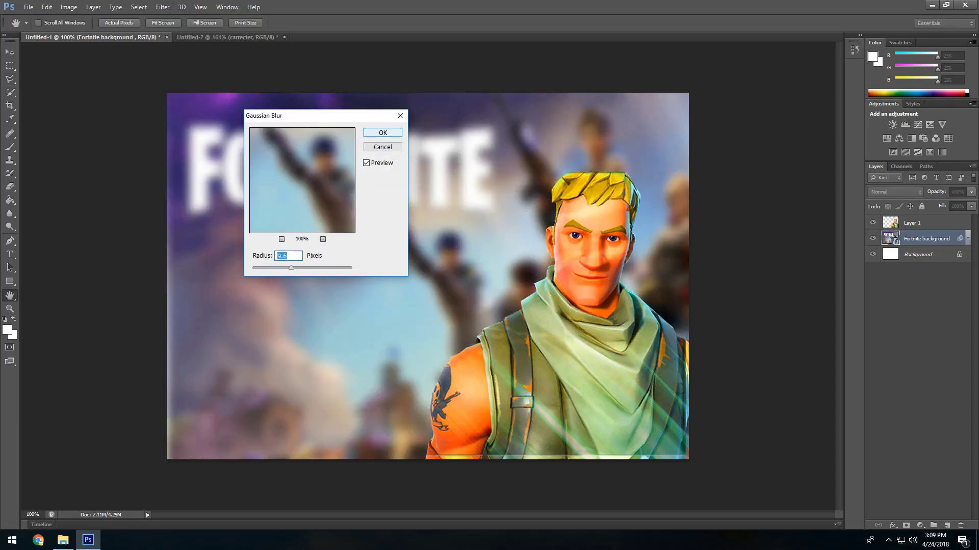
text(8.2)
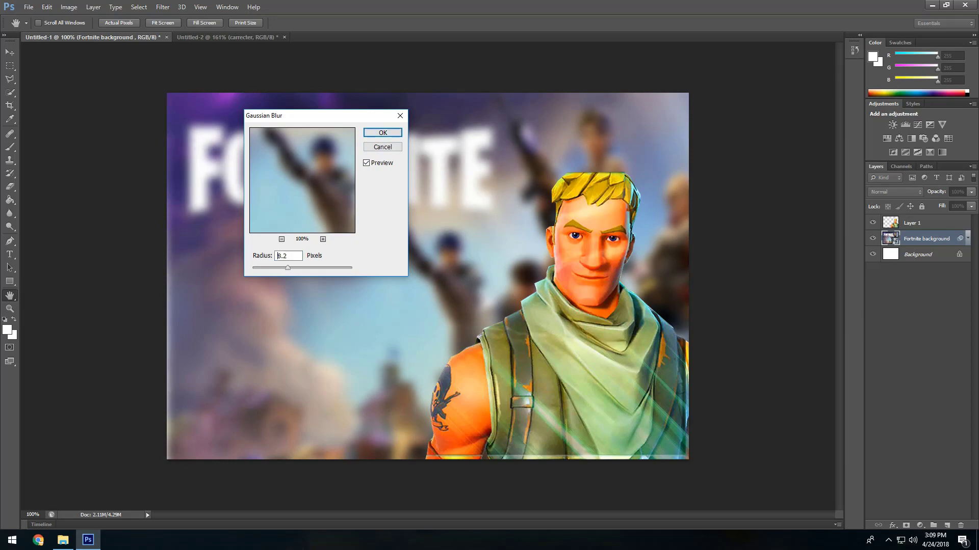
drag(288, 268, 287, 267)
key(Return)
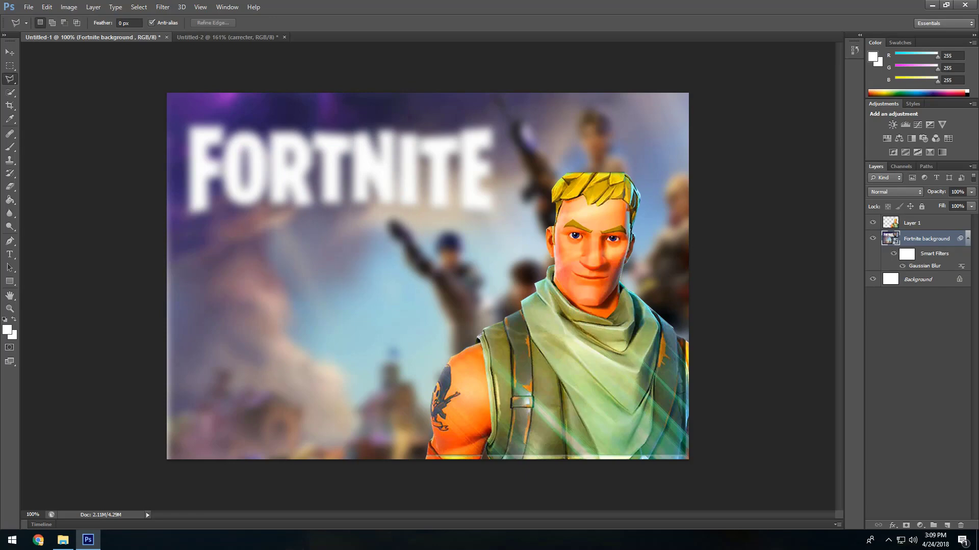
Step: Switch to the second document containing the carrecter image with the Battle Royale sign
key(ctrl+Tab)
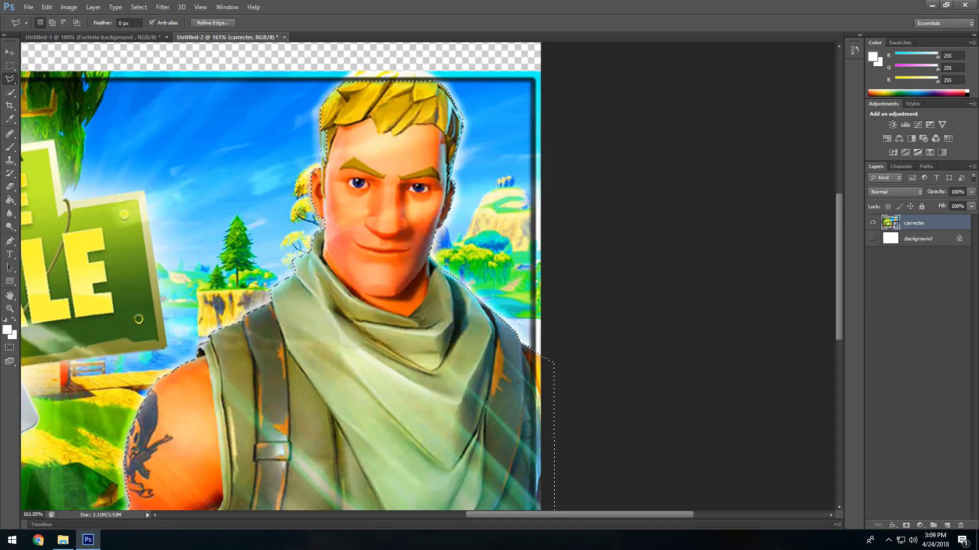
scroll(428, 276, left, 5)
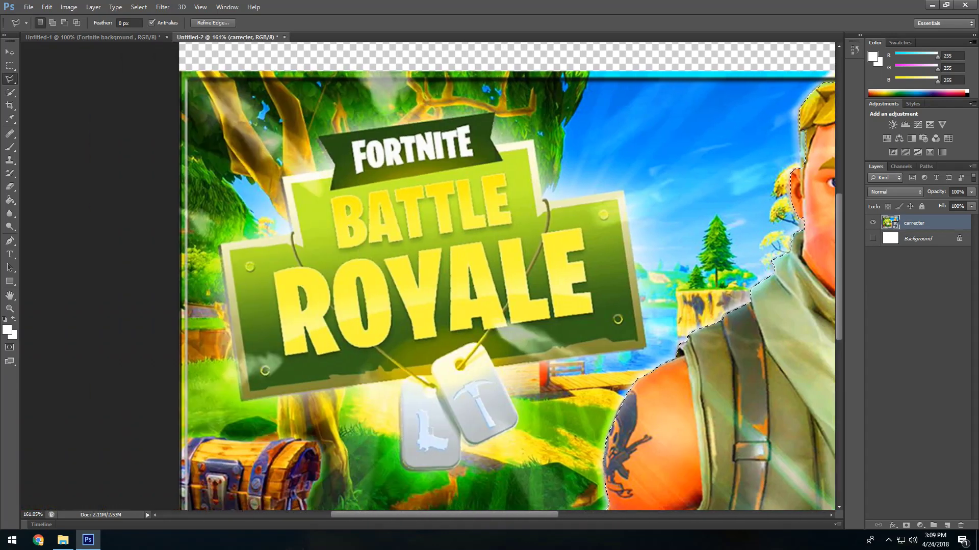
click(319, 137)
click(334, 167)
click(282, 177)
click(291, 233)
click(220, 246)
click(239, 400)
click(435, 290)
double_click(482, 243)
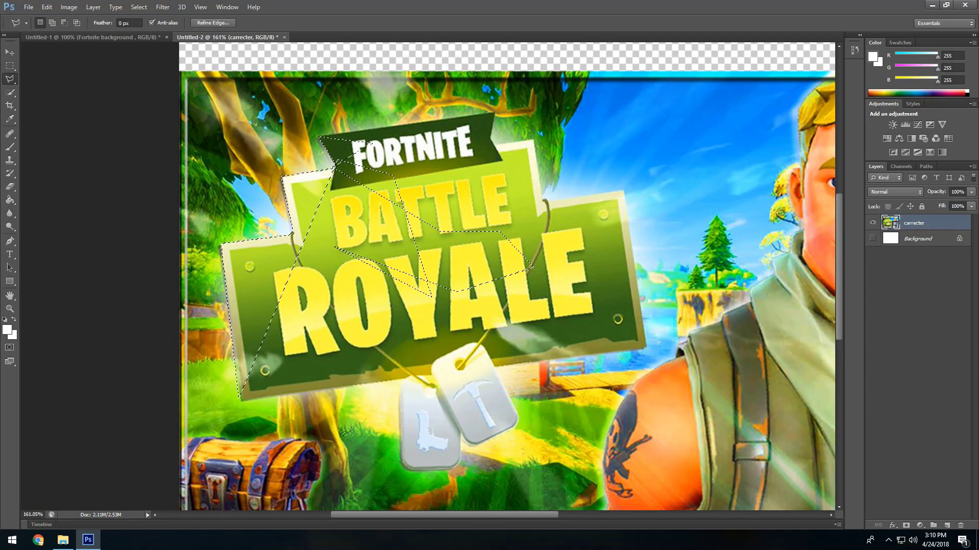
right_click(482, 181)
click(505, 186)
Step: Select the Fortnite Battle Royale sign and its two hanging dog tags by tracing a closed outline with the Polygonal Lasso Tool
click(334, 167)
click(282, 177)
click(293, 233)
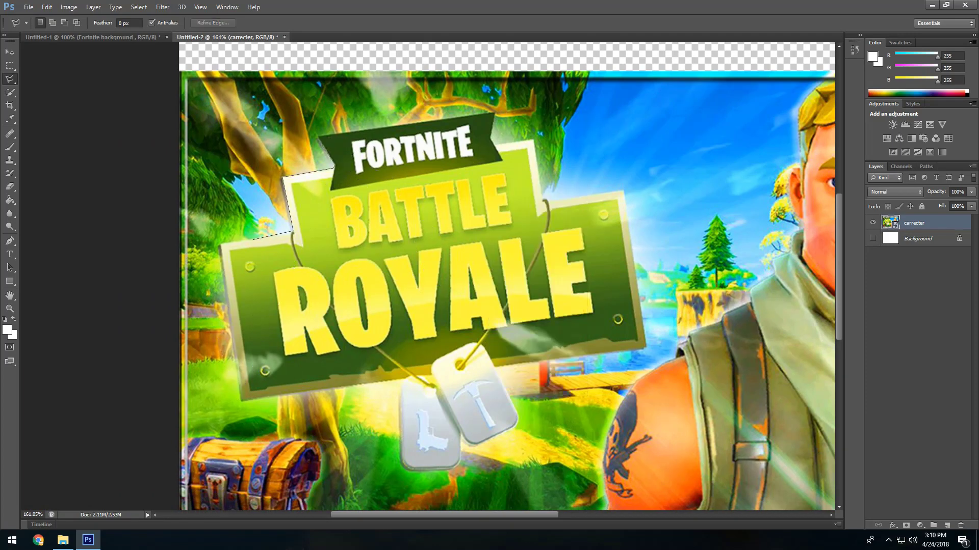
click(220, 245)
click(240, 400)
click(399, 378)
click(451, 470)
click(460, 461)
click(482, 442)
click(496, 367)
click(646, 348)
click(623, 190)
click(546, 200)
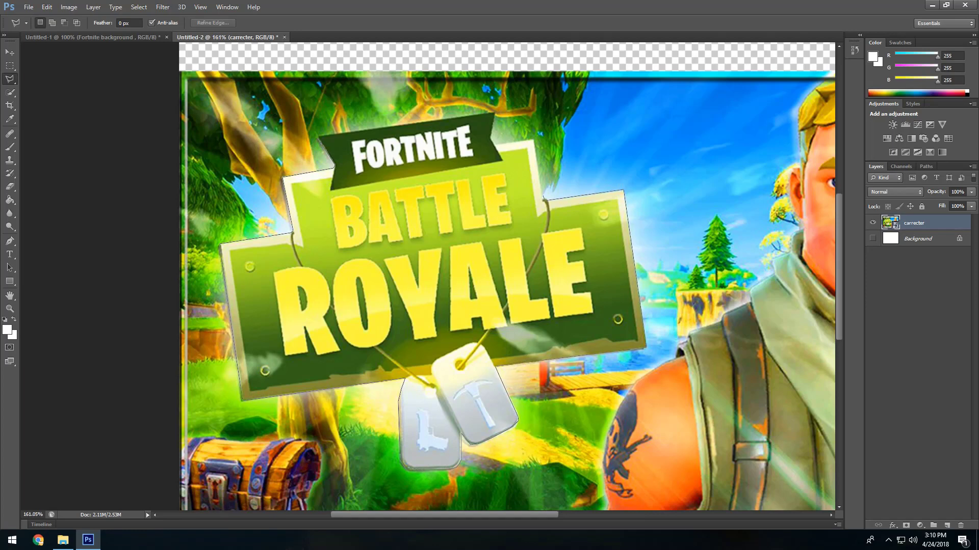
click(532, 139)
click(494, 145)
click(490, 137)
click(497, 113)
click(320, 138)
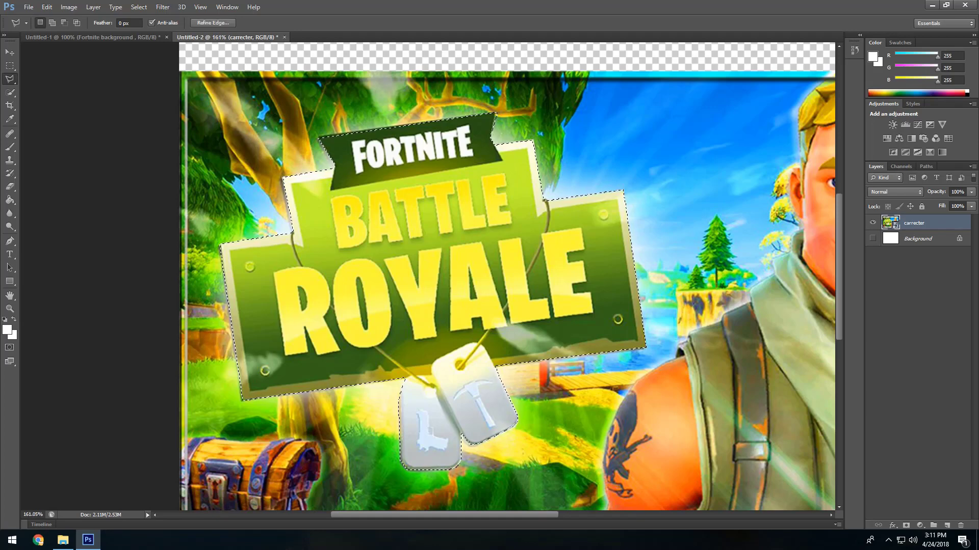
Step: Paste the Battle Royale sign into the Fortnite background document and move it to the upper-left area of the canvas
click(92, 37)
key(ctrl+v)
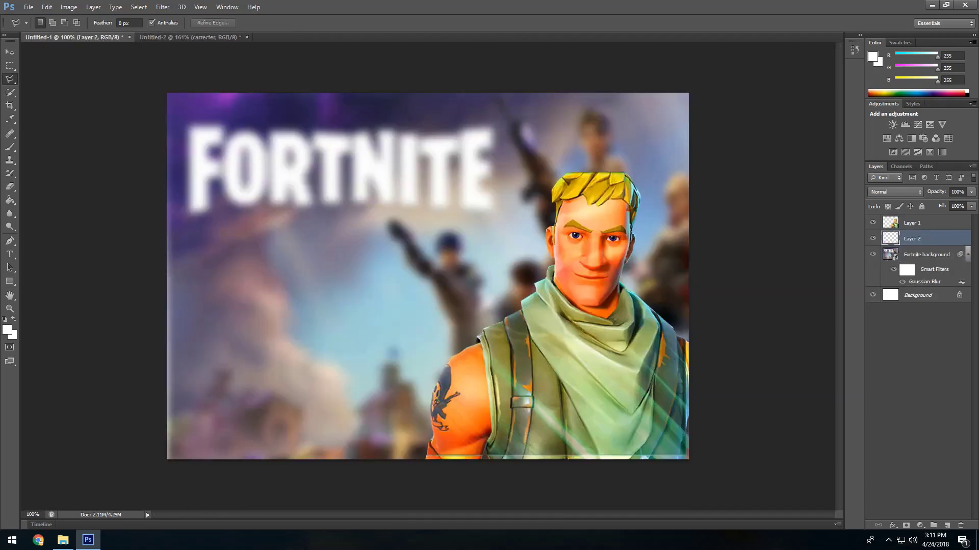
key(ctrl+t)
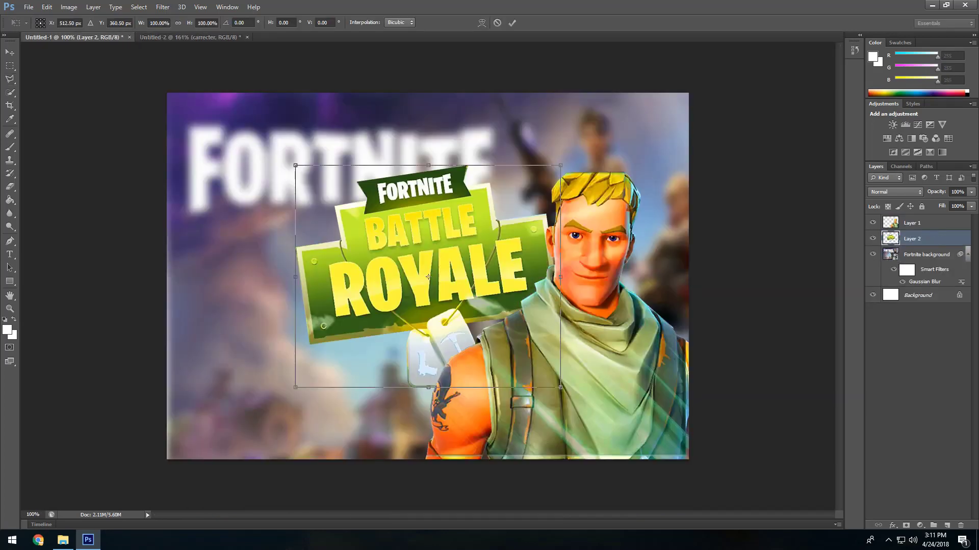
mouse_move(428, 276)
mouse_down()
mouse_move(324, 261)
mouse_move(307, 223)
mouse_up()
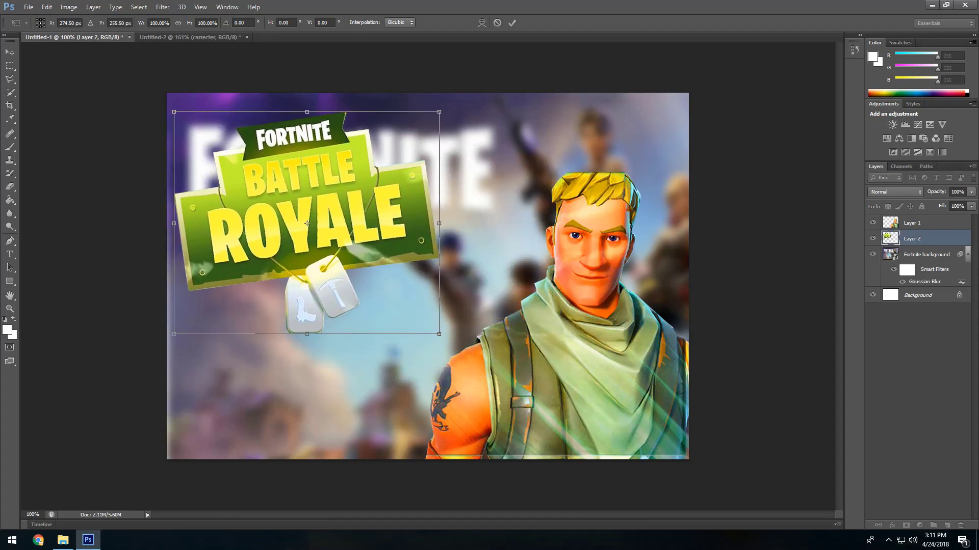
key(Return)
key(l)
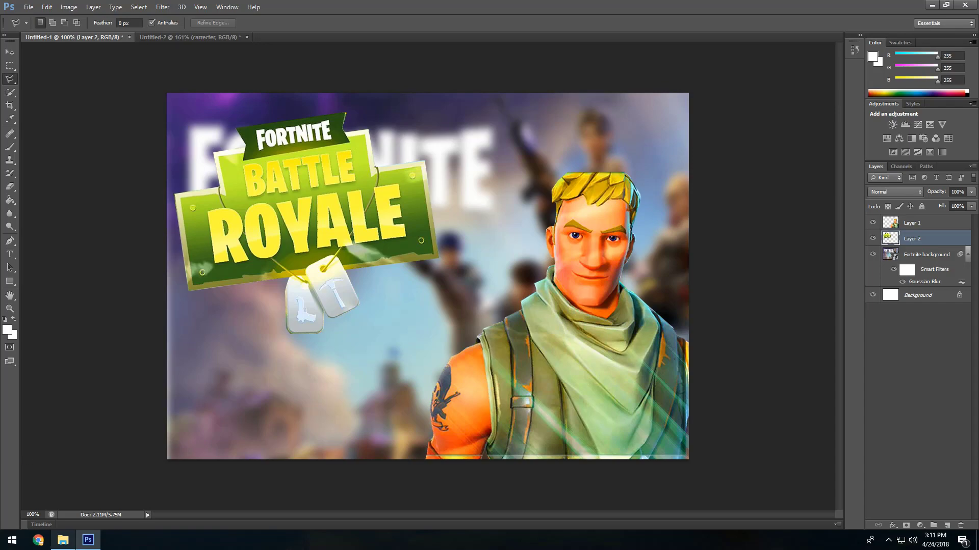
Step: Add a bright blue Stroke layer style to the character on Layer 1
mouse_move(63, 540)
click(925, 223)
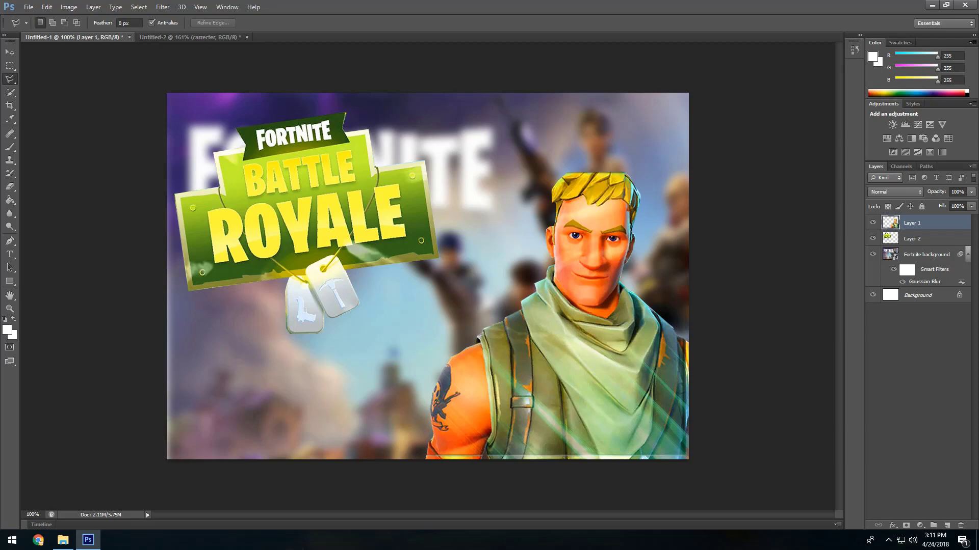
right_click(912, 223)
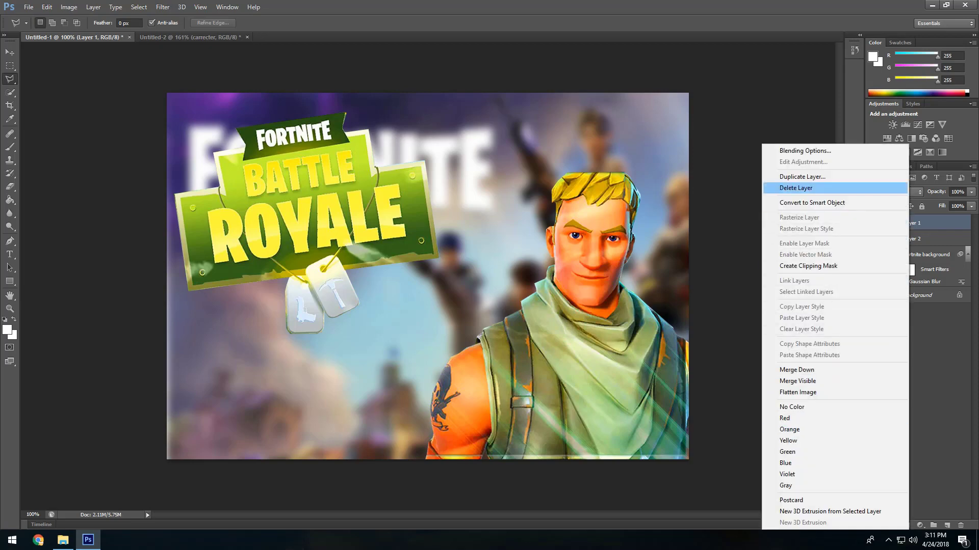
click(805, 150)
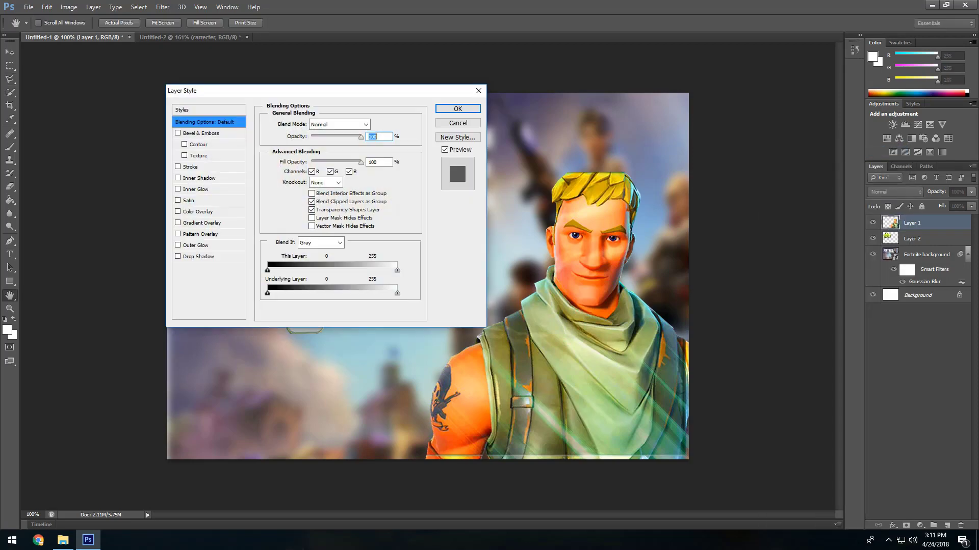
click(191, 167)
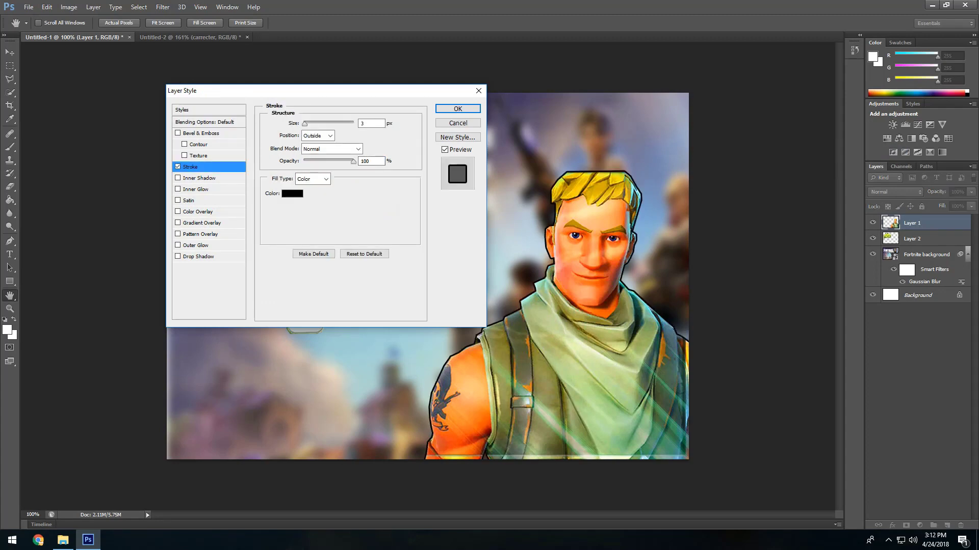
click(292, 193)
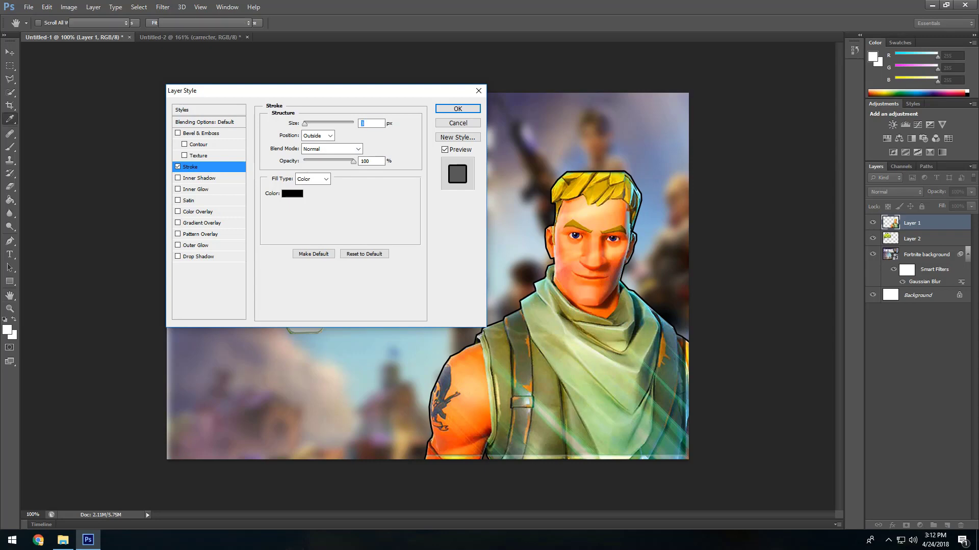
click(331, 186)
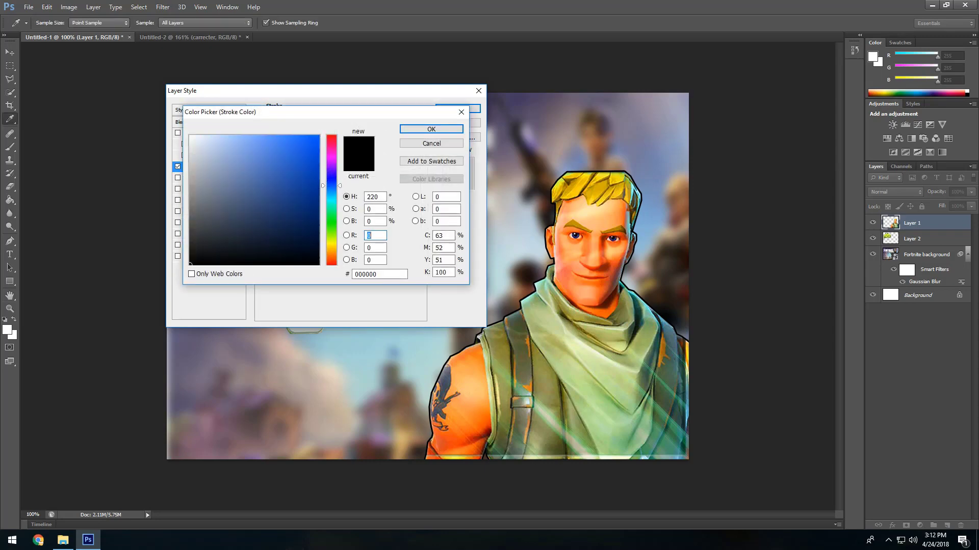
click(304, 146)
click(431, 129)
Step: Set the character's stroke size to 12 px and apply the layer style
drag(305, 124, 309, 124)
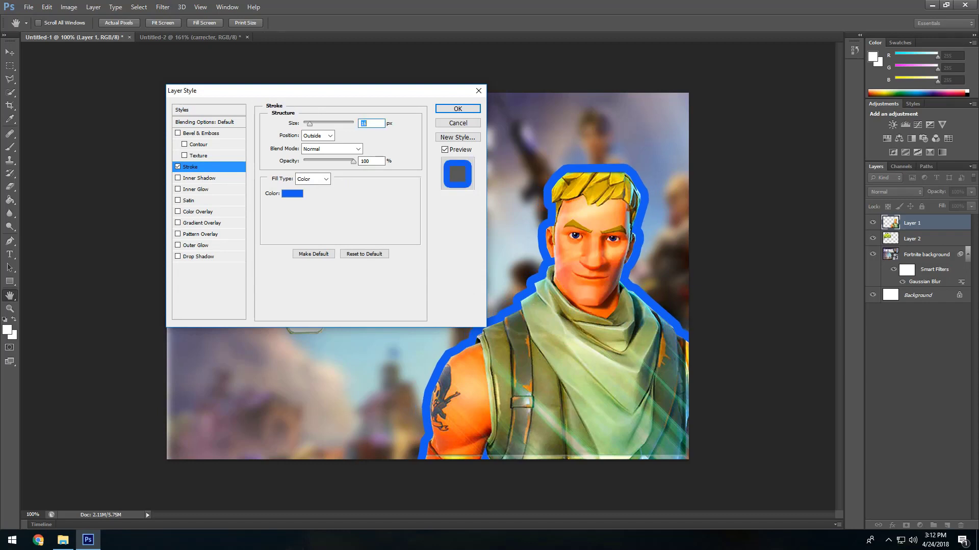
click(368, 123)
key(BackSpace)
text(2)
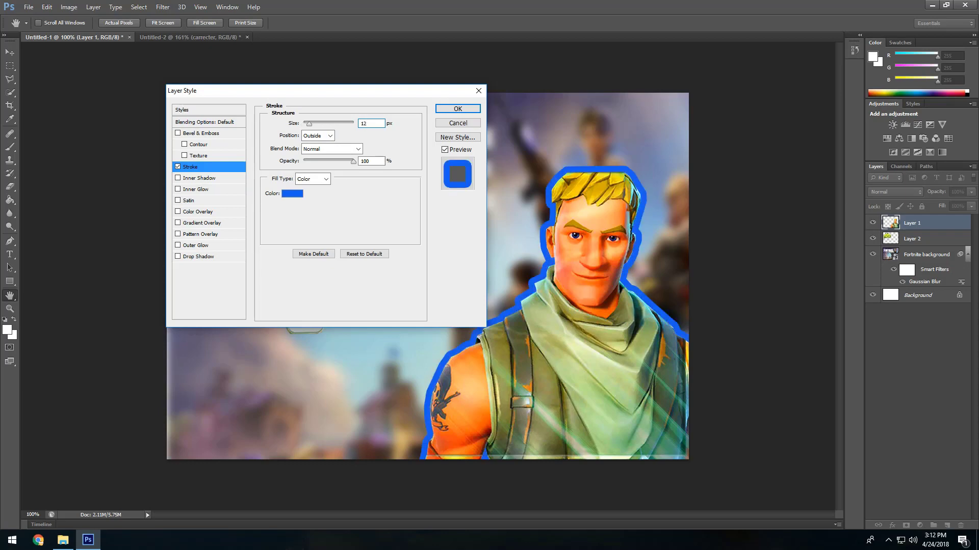
click(458, 109)
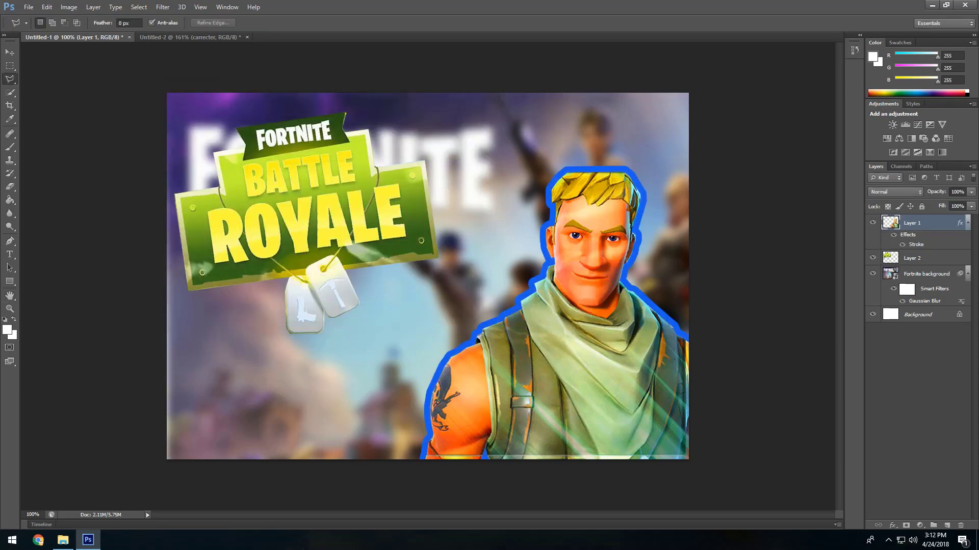
Step: Start a new text layer near the upper right of the Battle Royale sign and set its font size to 30 pt
key(t)
click(380, 151)
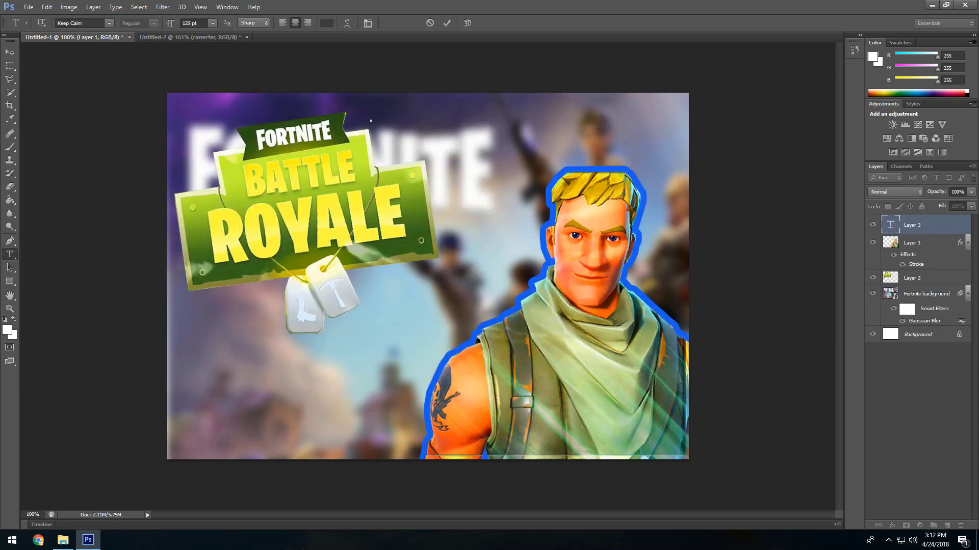
click(185, 23)
key(BackSpace)
key(Return)
click(109, 23)
click(109, 23)
click(189, 23)
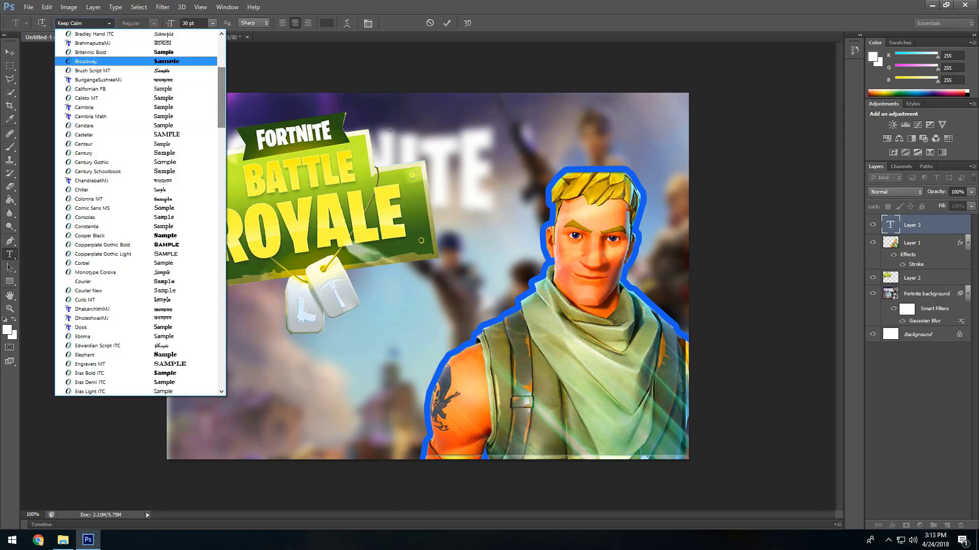
Step: Set the new text layer's font to Arial
key(Up)
key(Up)
key(Up)
key(Up)
key(Up)
key(Up)
key(Up)
key(Up)
key(Up)
key(Up)
key(Up)
key(Up)
key(Up)
key(Up)
key(Up)
key(Up)
key(Up)
key(Up)
key(Up)
key(Up)
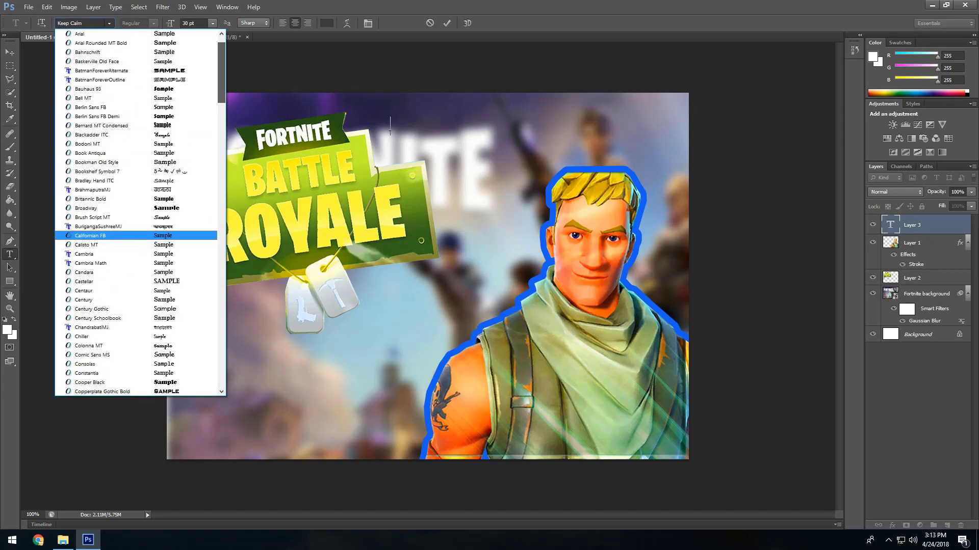
key(Down)
key(Down)
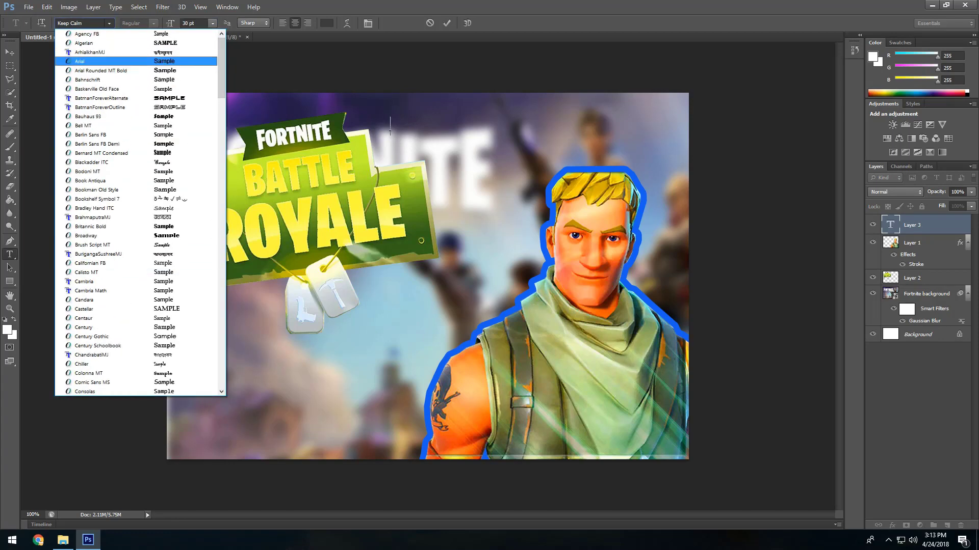
key(Return)
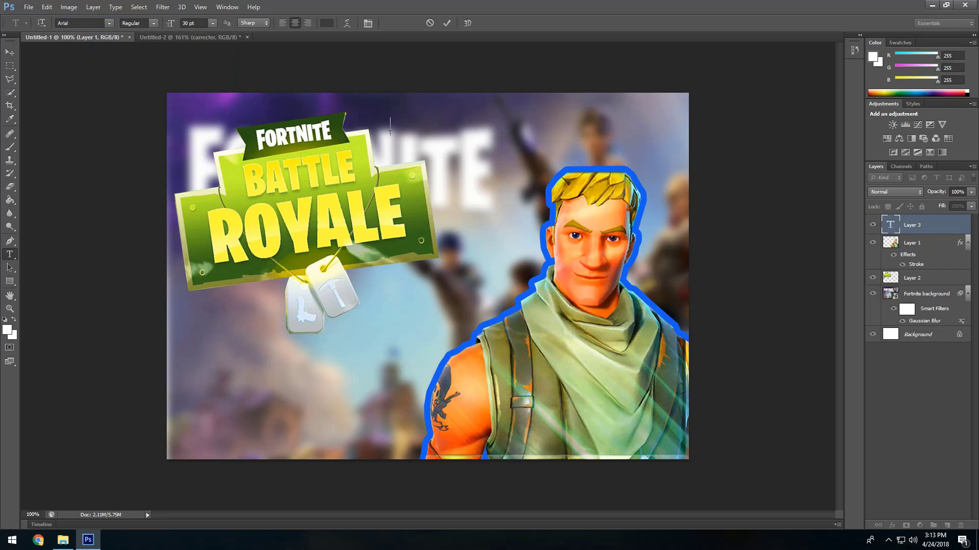
Step: Set the font size to 40 pt and enter the text "Fortnite" near the Battle Royale sign
click(186, 23)
key(BackSpace)
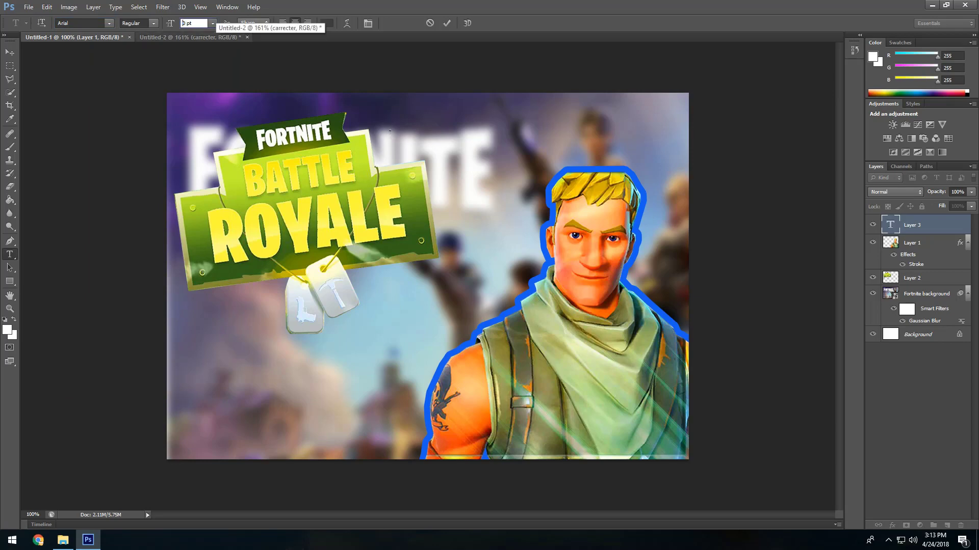
text(4)
key(Return)
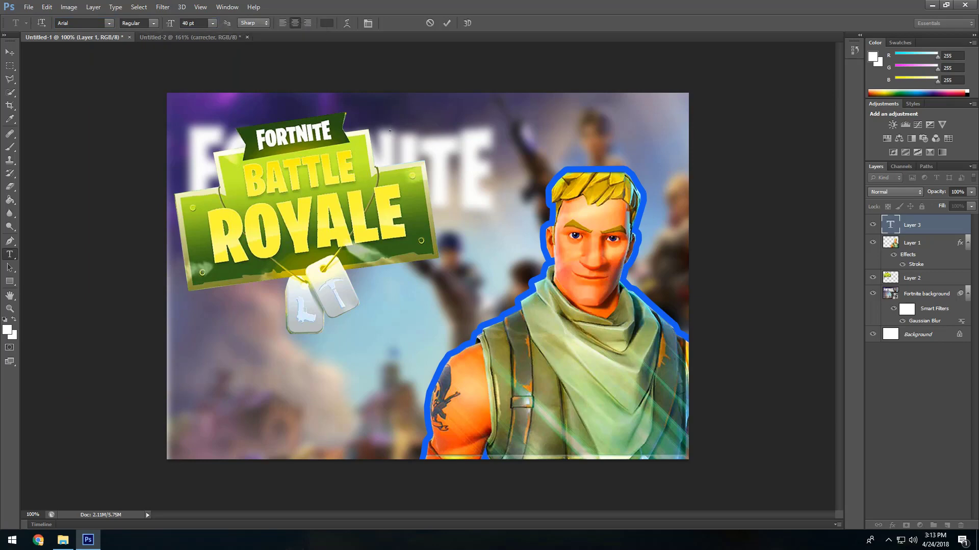
text(For)
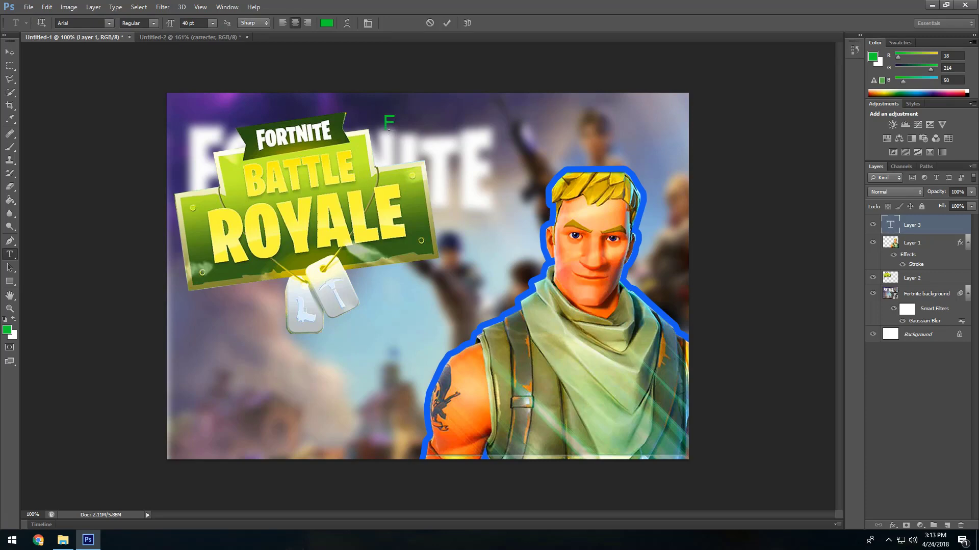
text(tnite)
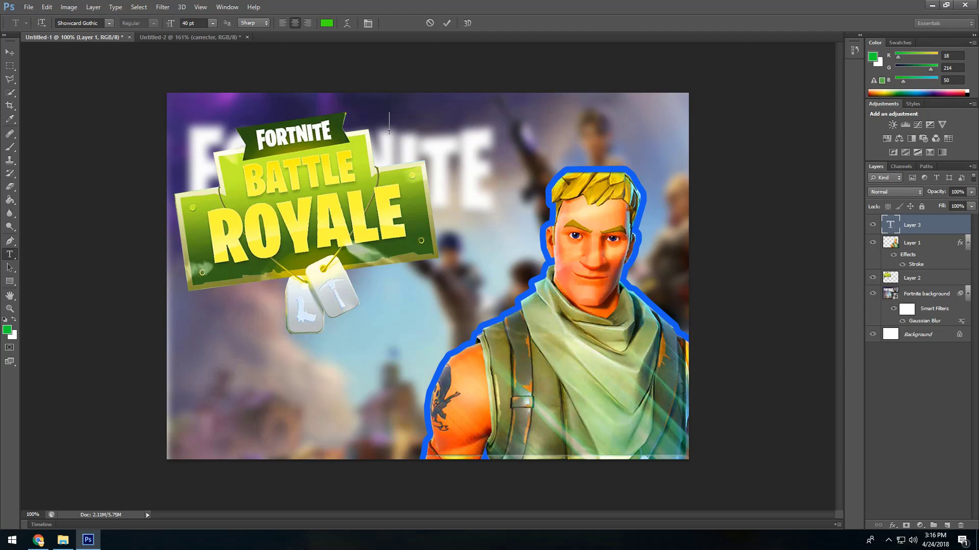
Step: Enter the text "FORTNITE BATTEL WITH FRIENDS" in green Showcard Gothic at 40 pt
text(FORTNI)
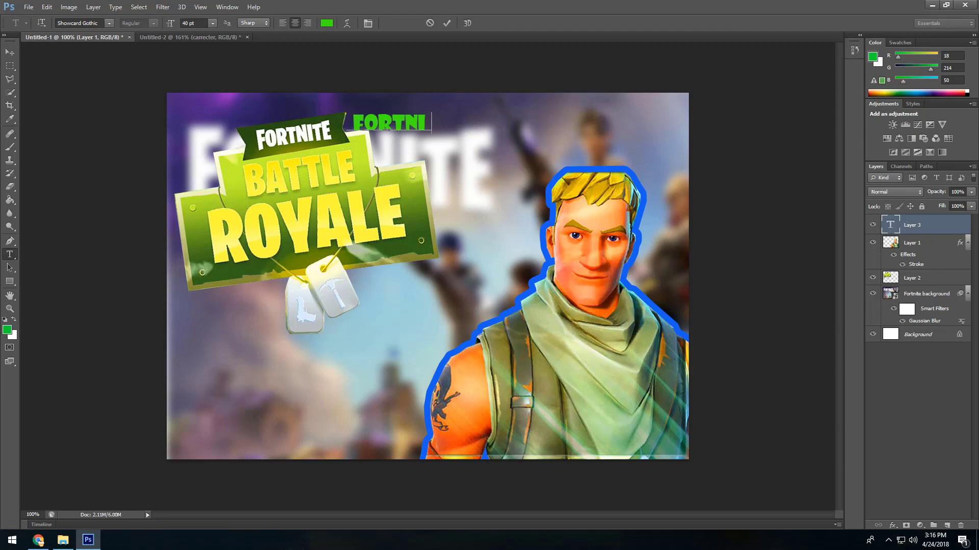
text(TE BATT)
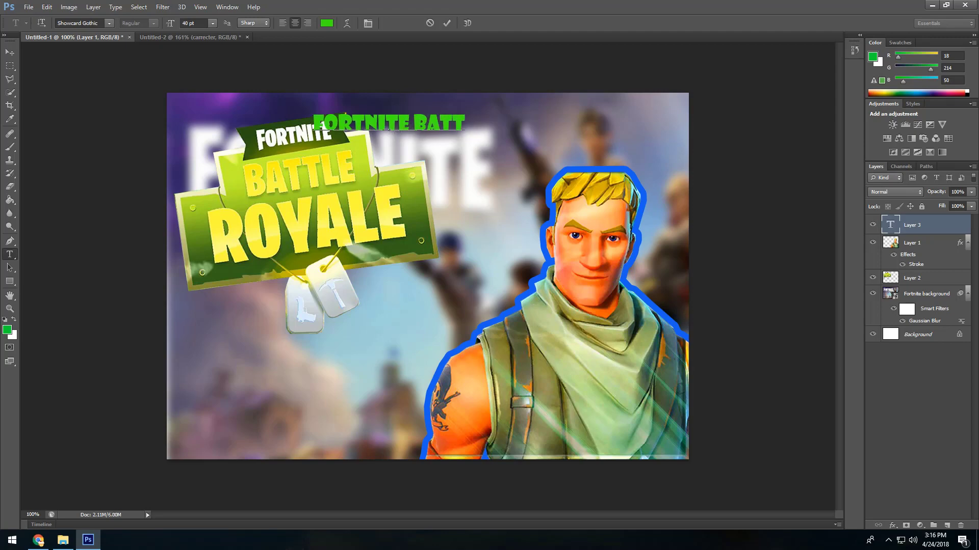
text(EL WITH FRIENDS)
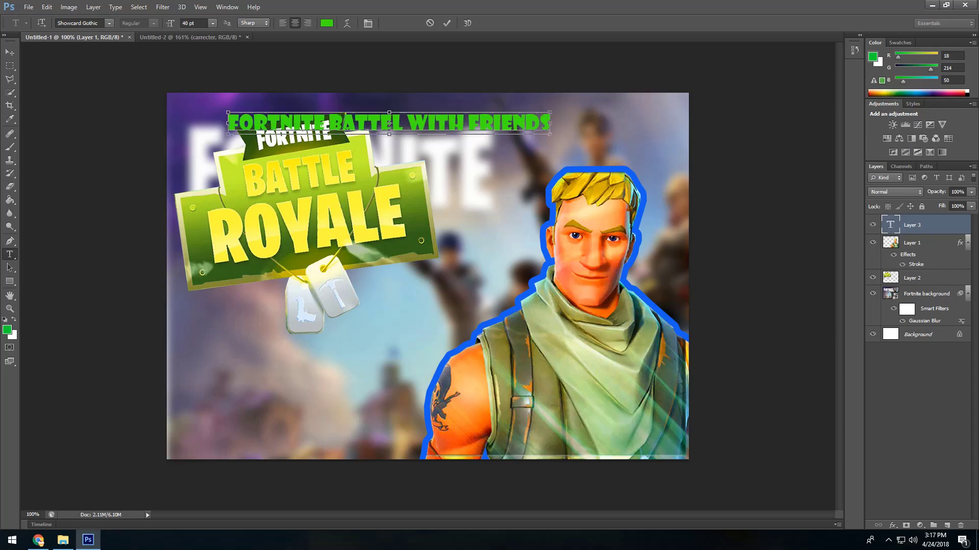
Step: Remove the word "BATTEL" from the text so it reads "FORTNITE WITH FRIENDS"
key(ctrl+a)
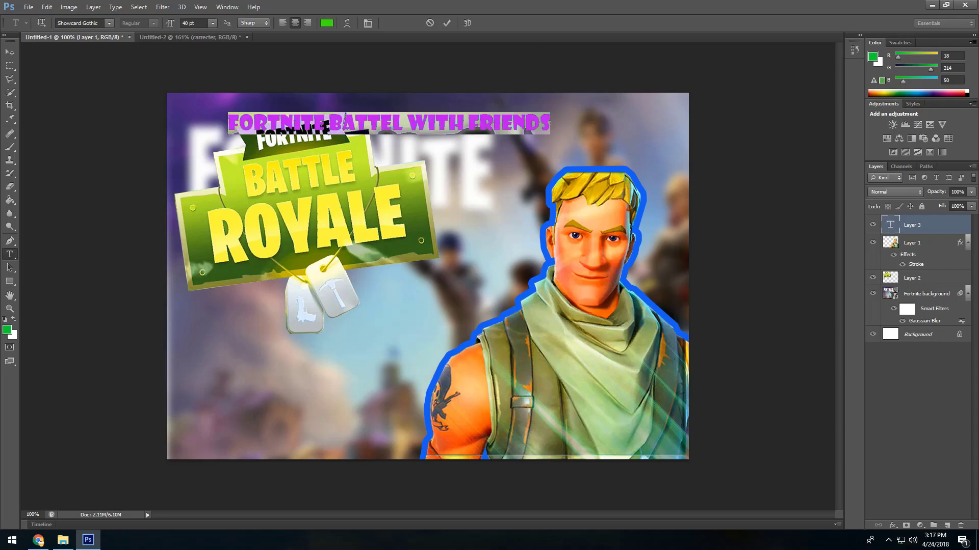
click(403, 123)
key(BackSpace)
key(BackSpace)
key(BackSpace)
key(BackSpace)
key(BackSpace)
key(BackSpace)
key(BackSpace)
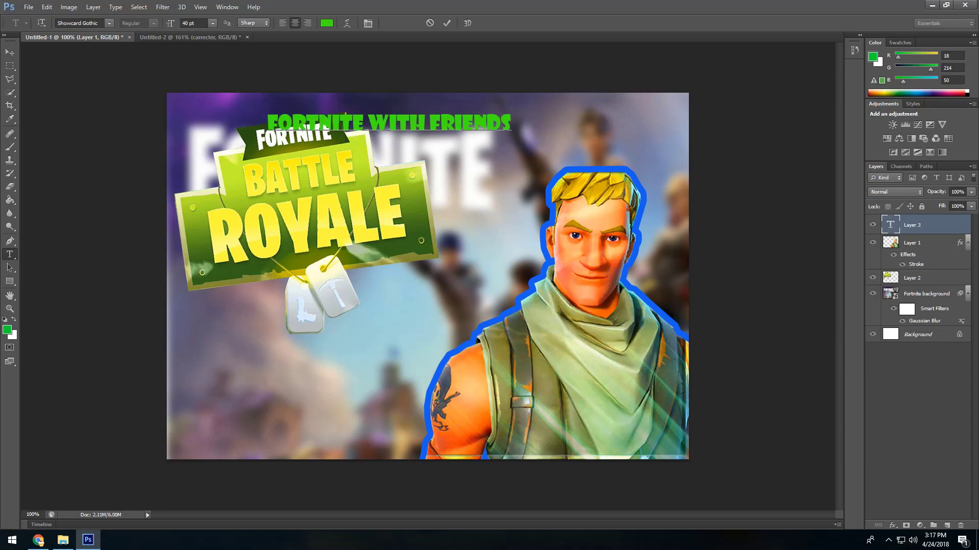
Step: Set the whole "FORTNITE WITH FRIENDS" text to 60 pt and move it below the Battle Royale sign
drag(403, 159, 525, 156)
key(ctrl+a)
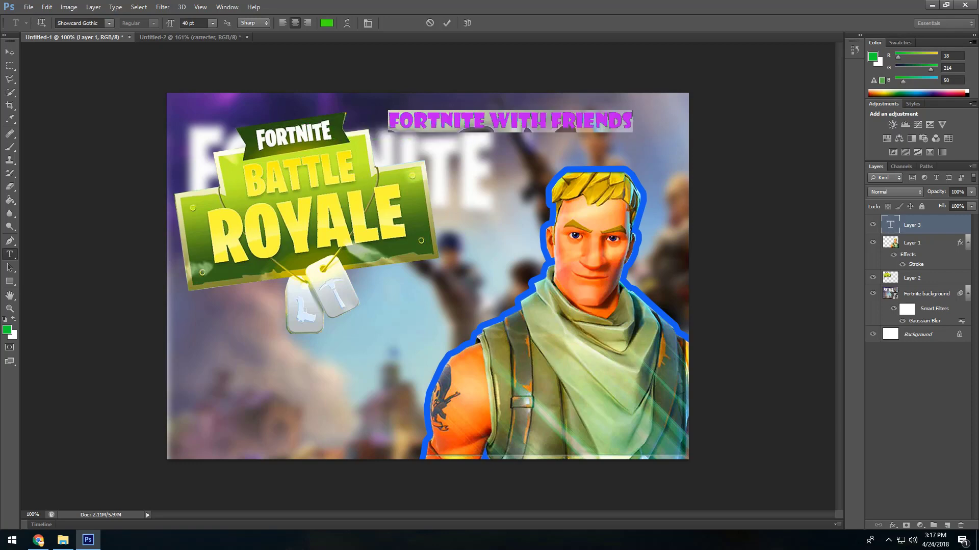
click(213, 23)
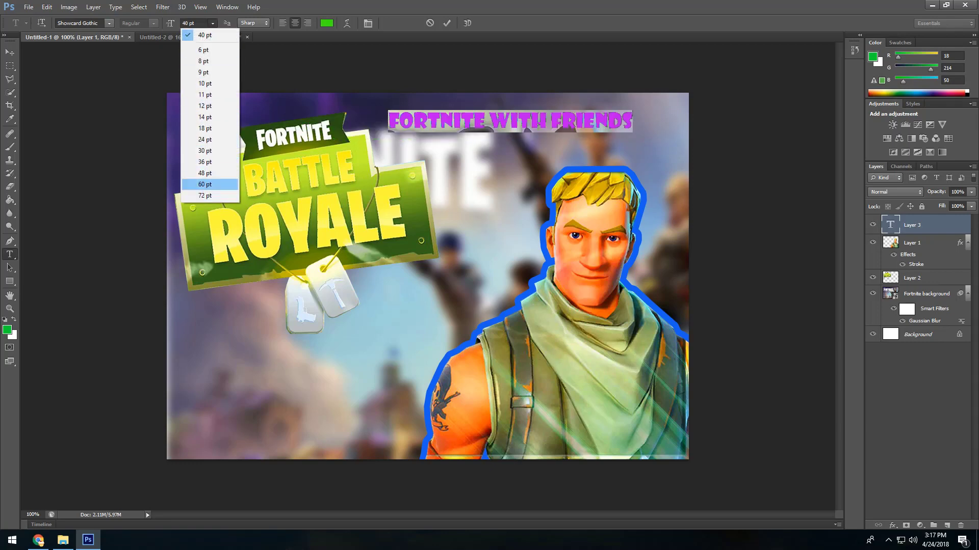
click(204, 184)
drag(510, 122, 360, 366)
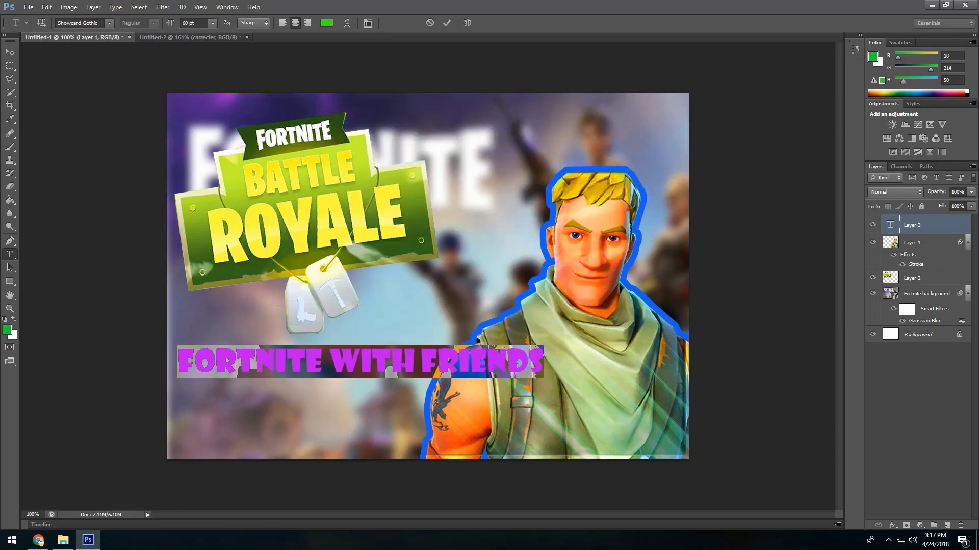
Step: Change the "FORTNITE WITH FRIENDS" text color to red, e60e0e
click(326, 23)
click(289, 138)
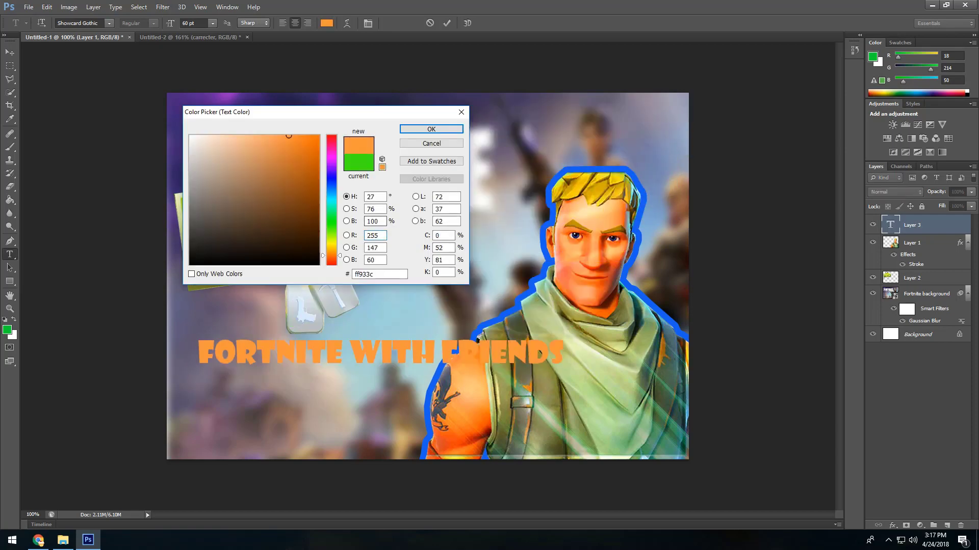
drag(331, 256, 332, 265)
click(311, 148)
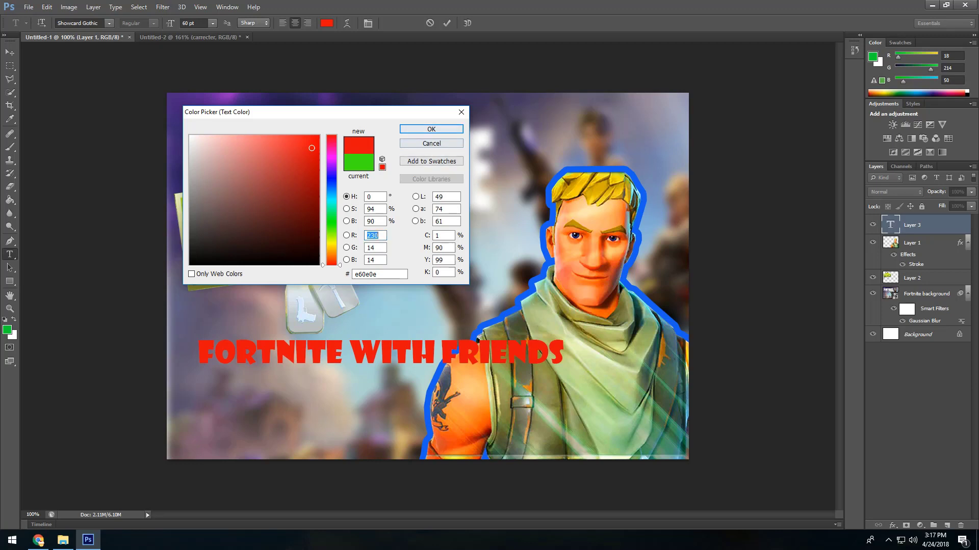
click(431, 129)
click(479, 353)
key(Return)
key(BackSpace)
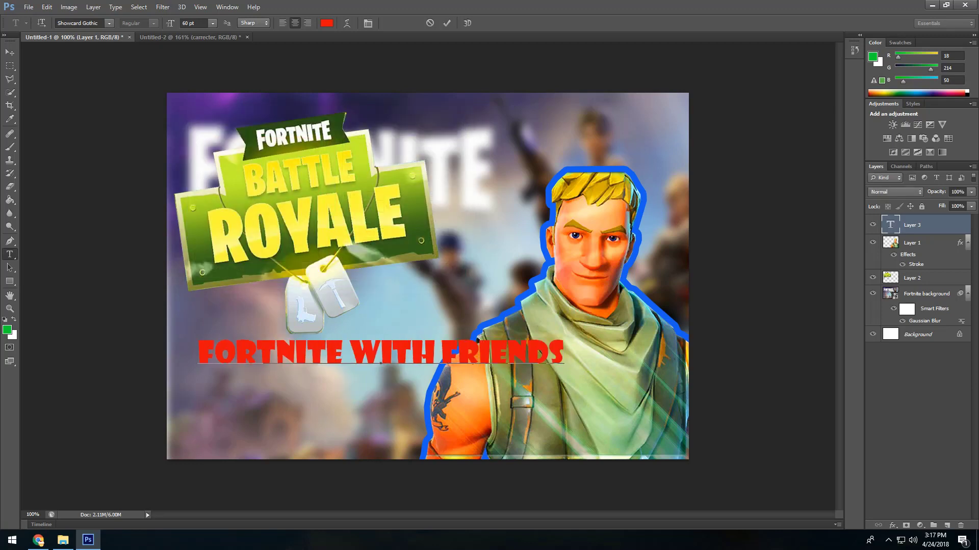
Step: Commit the text, rotate it about 19° counterclockwise with Free Transform, and move it slightly up and left beside the character
click(9, 267)
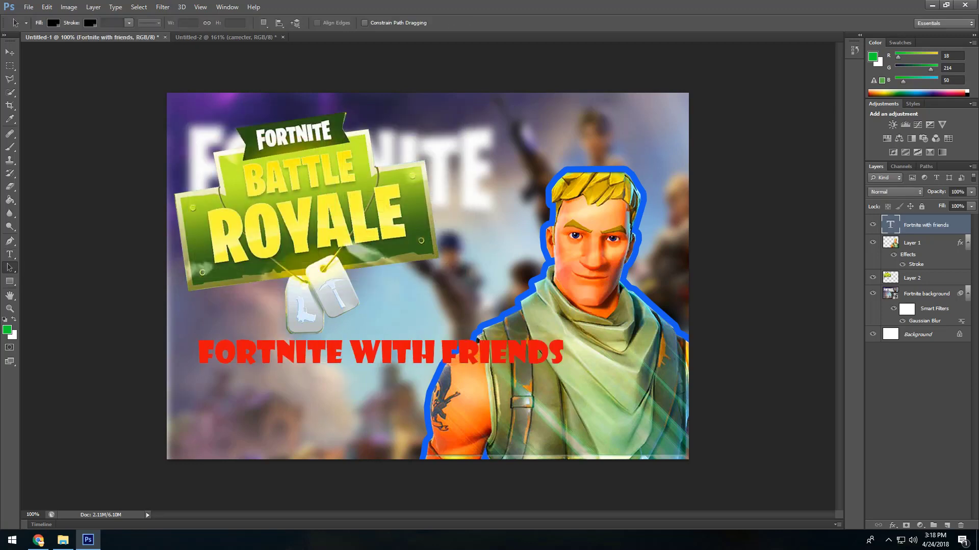
key(ctrl+t)
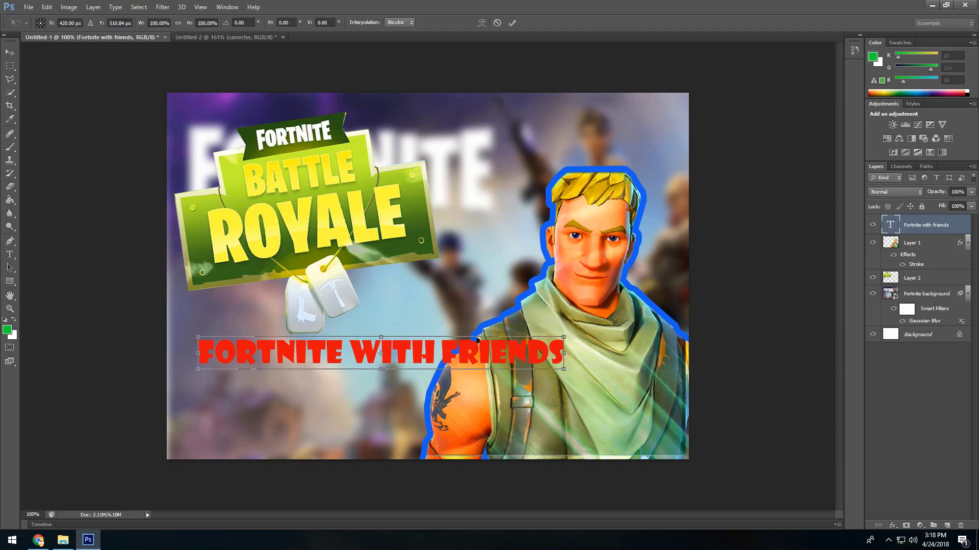
drag(442, 422, 470, 405)
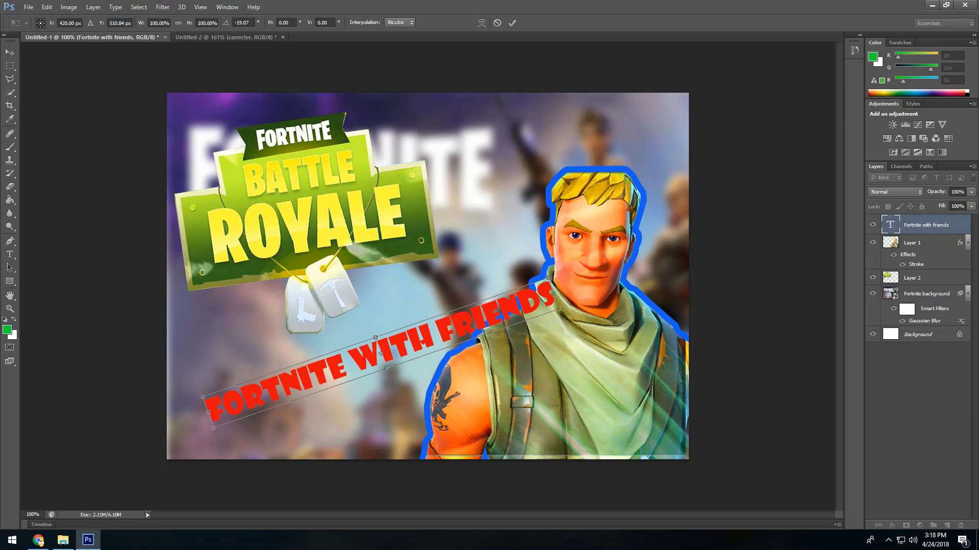
drag(457, 326, 431, 307)
key(Return)
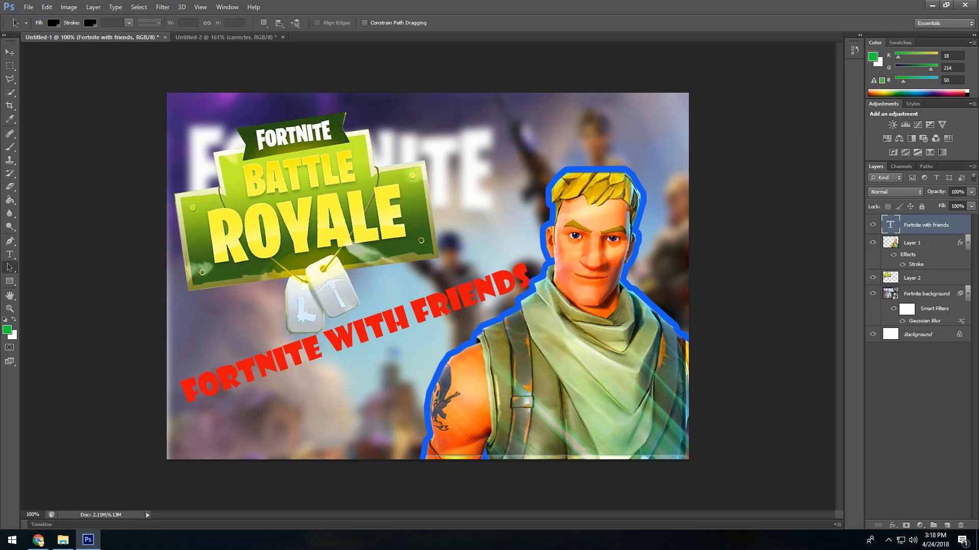
click(943, 24)
click(944, 24)
click(900, 42)
click(874, 43)
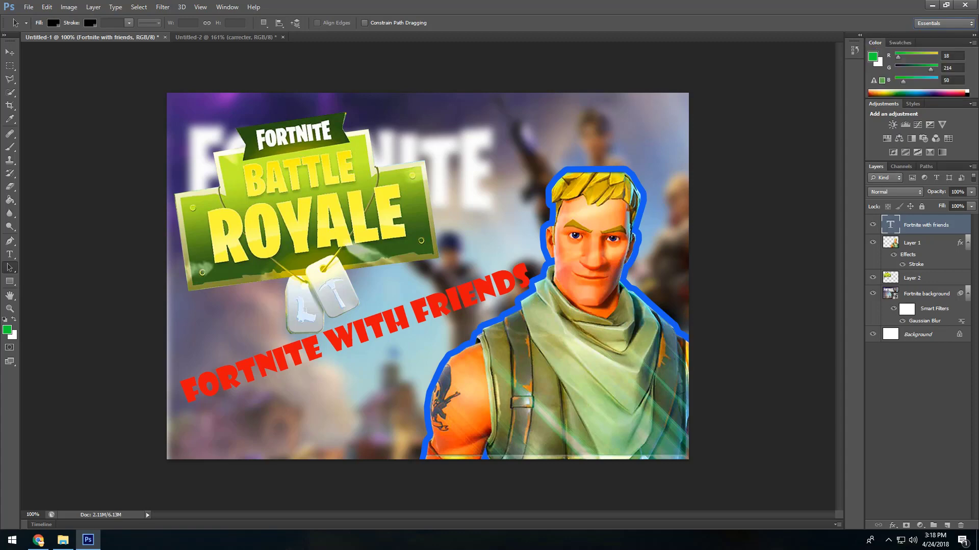